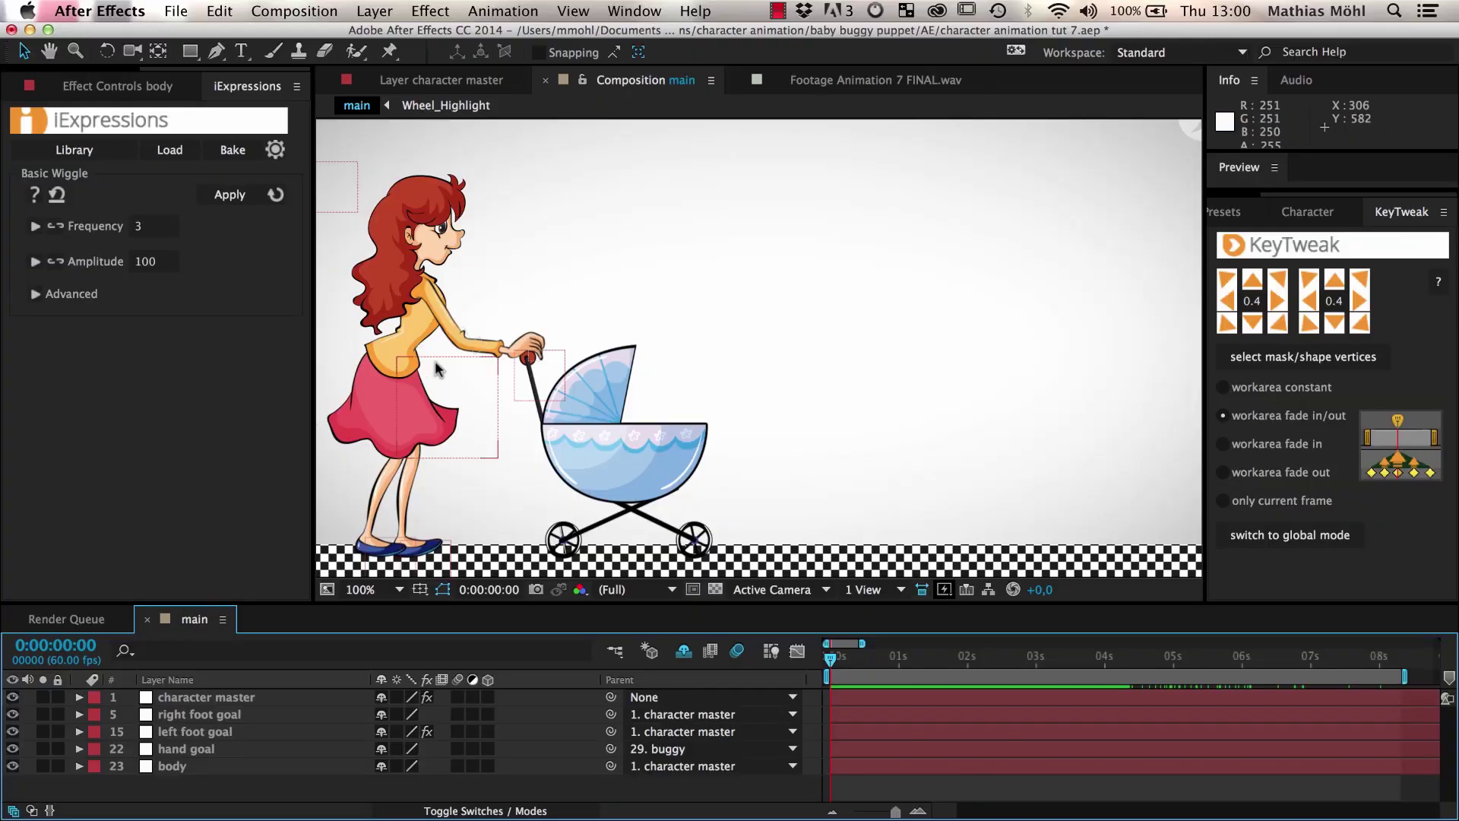
- Show the body layer's Position (177.0, 385.0) with its Walk Cycle iExpression expanded
{"action": "left_click", "coordinate": [438, 367]}
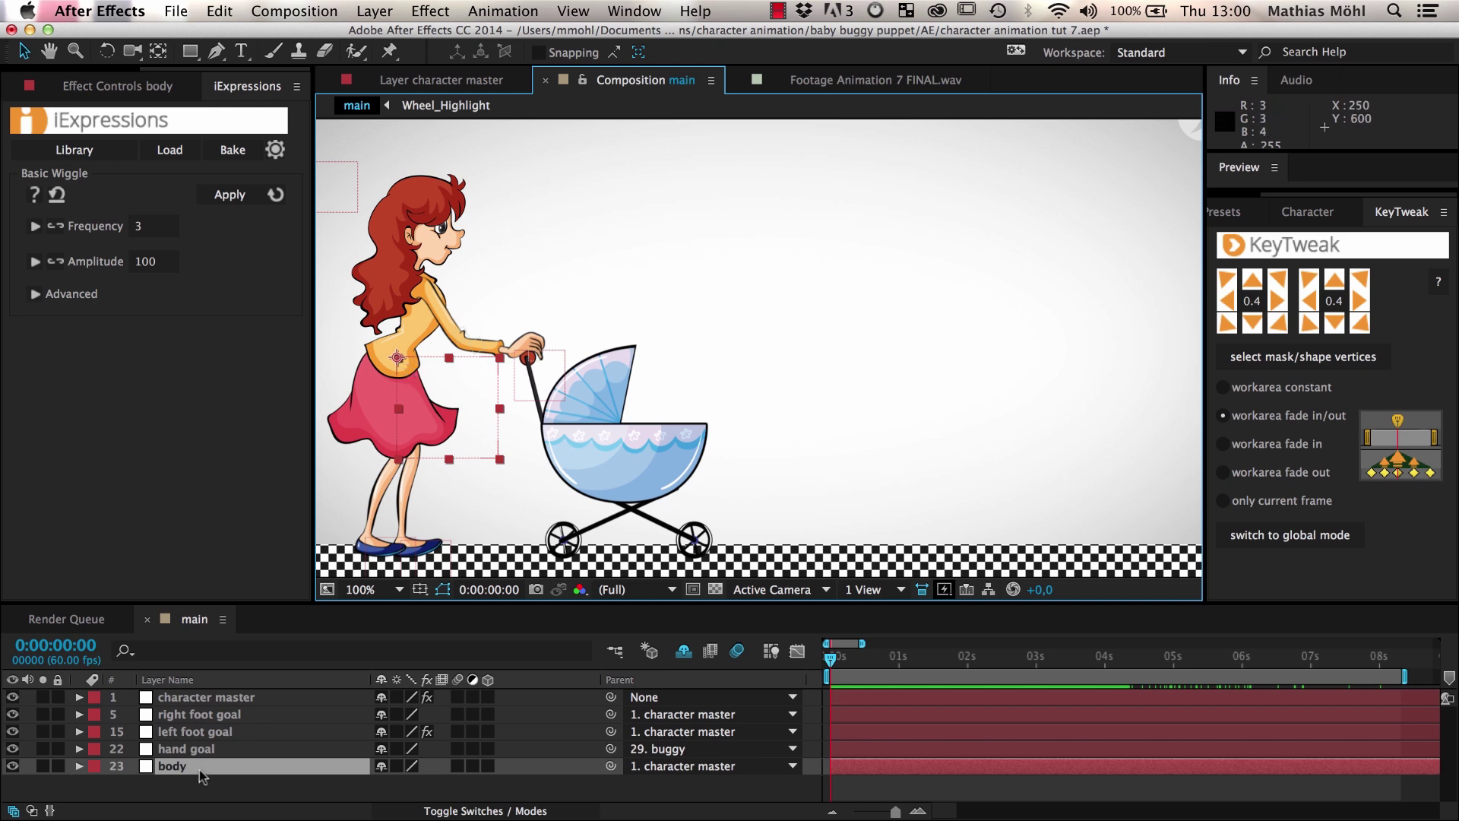
{"action": "key", "text": "p"}
{"action": "left_click", "coordinate": [180, 785]}
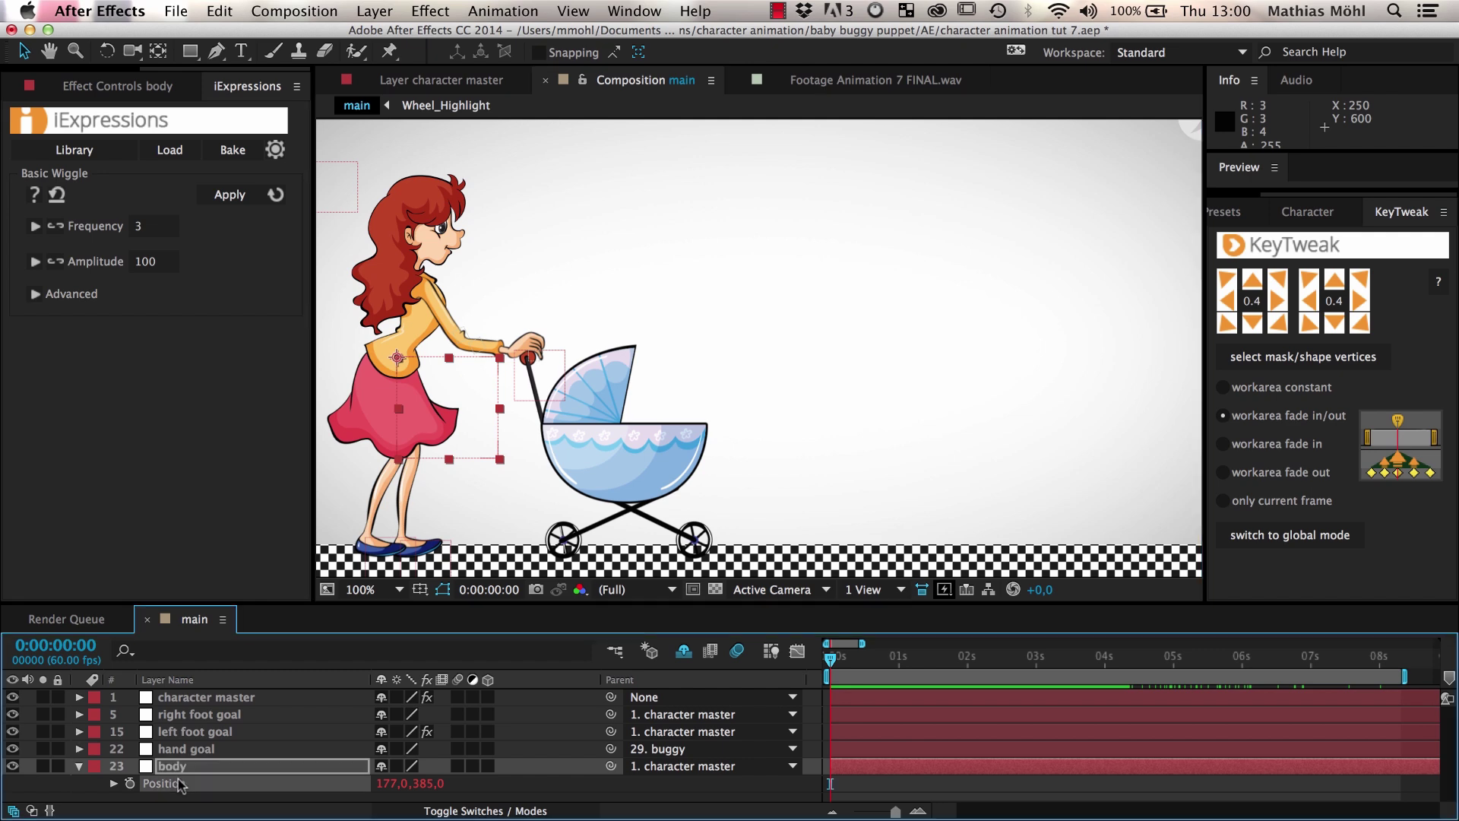
{"action": "left_click", "coordinate": [113, 783]}
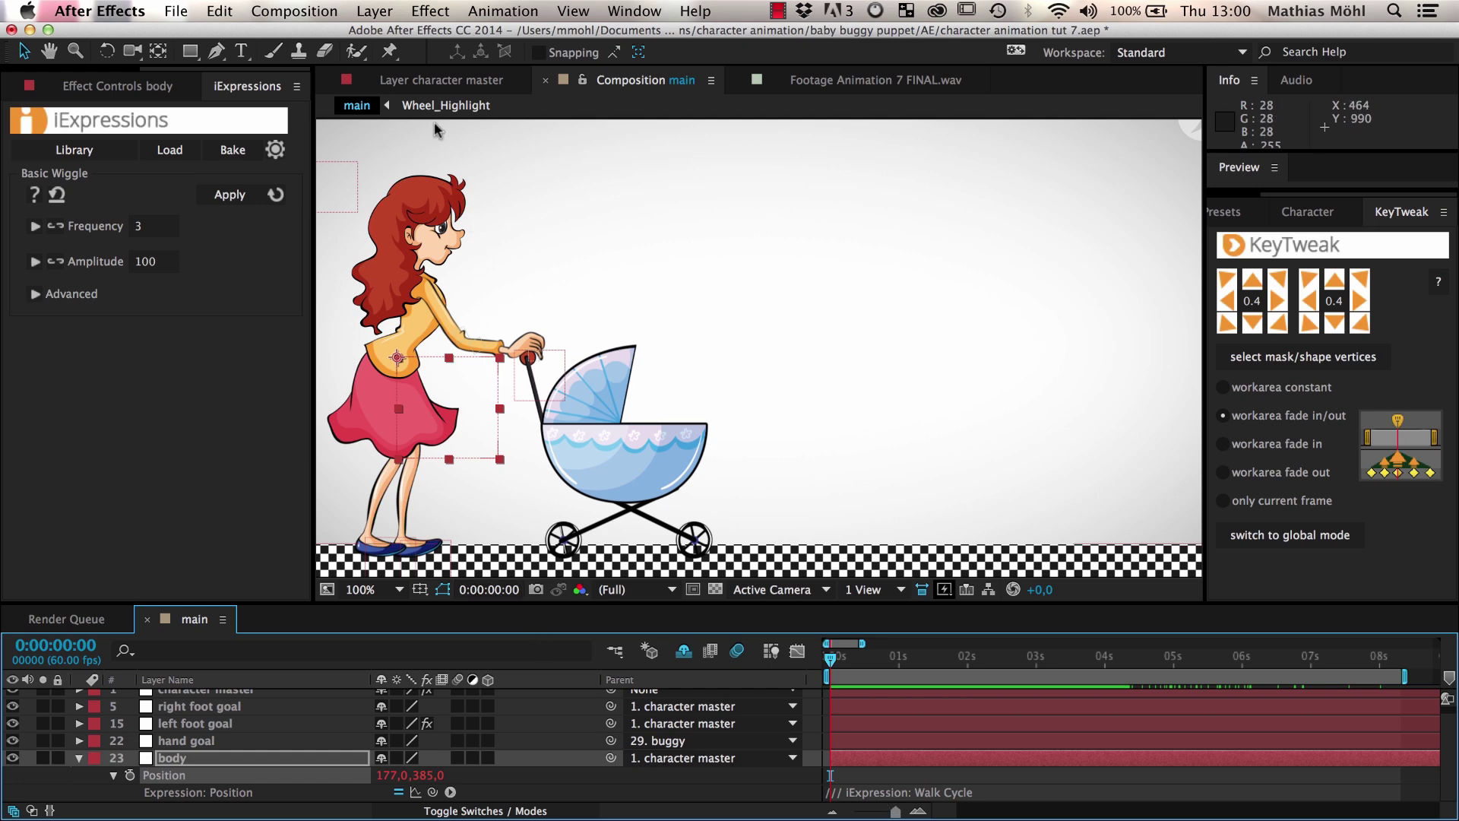
- Create a new null object layer named 'body wiggle'
{"action": "left_click", "coordinate": [382, 14]}
{"action": "mouse_move", "coordinate": [395, 41]}
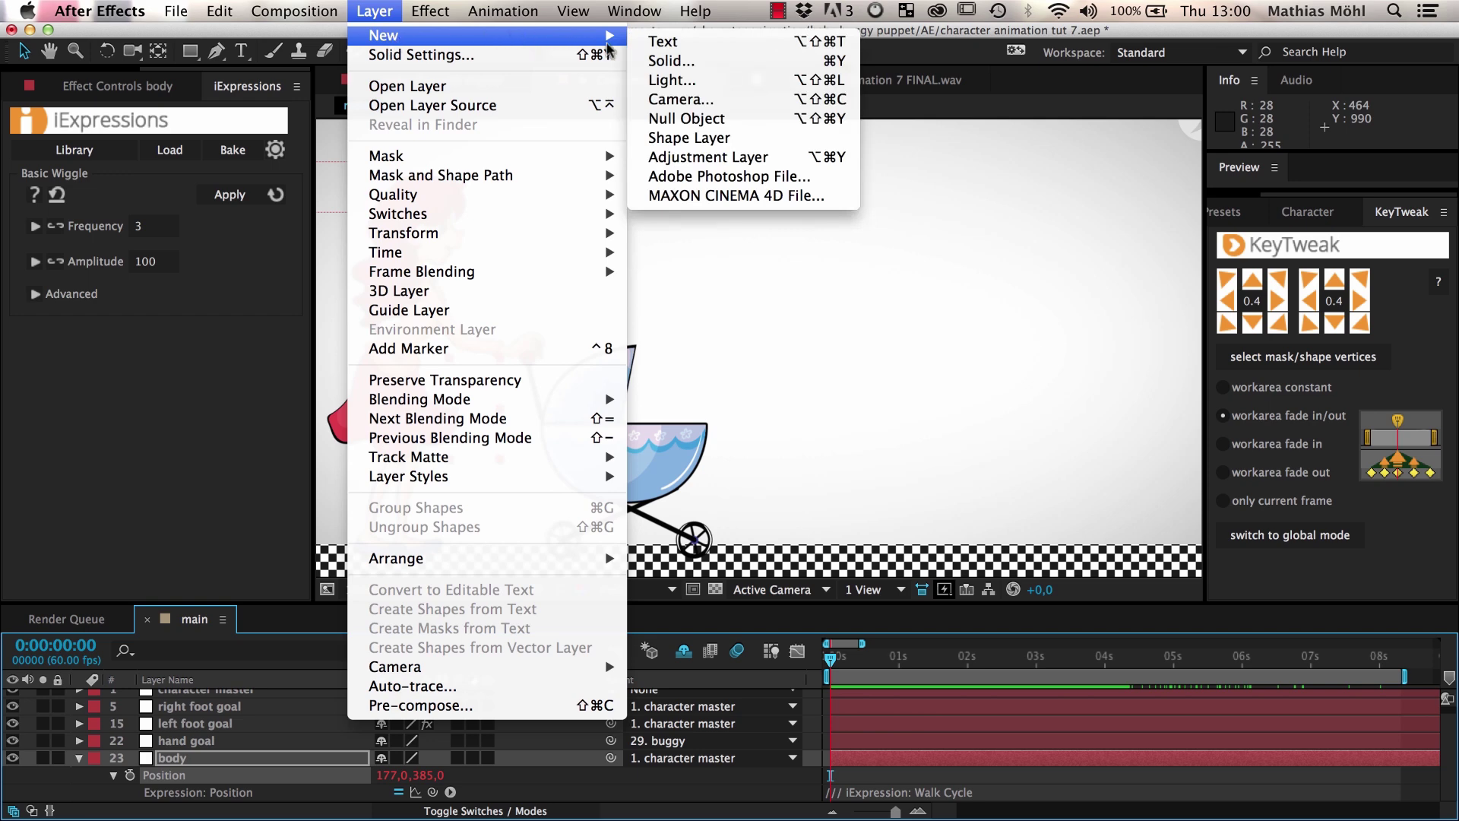
{"action": "left_click", "coordinate": [670, 121]}
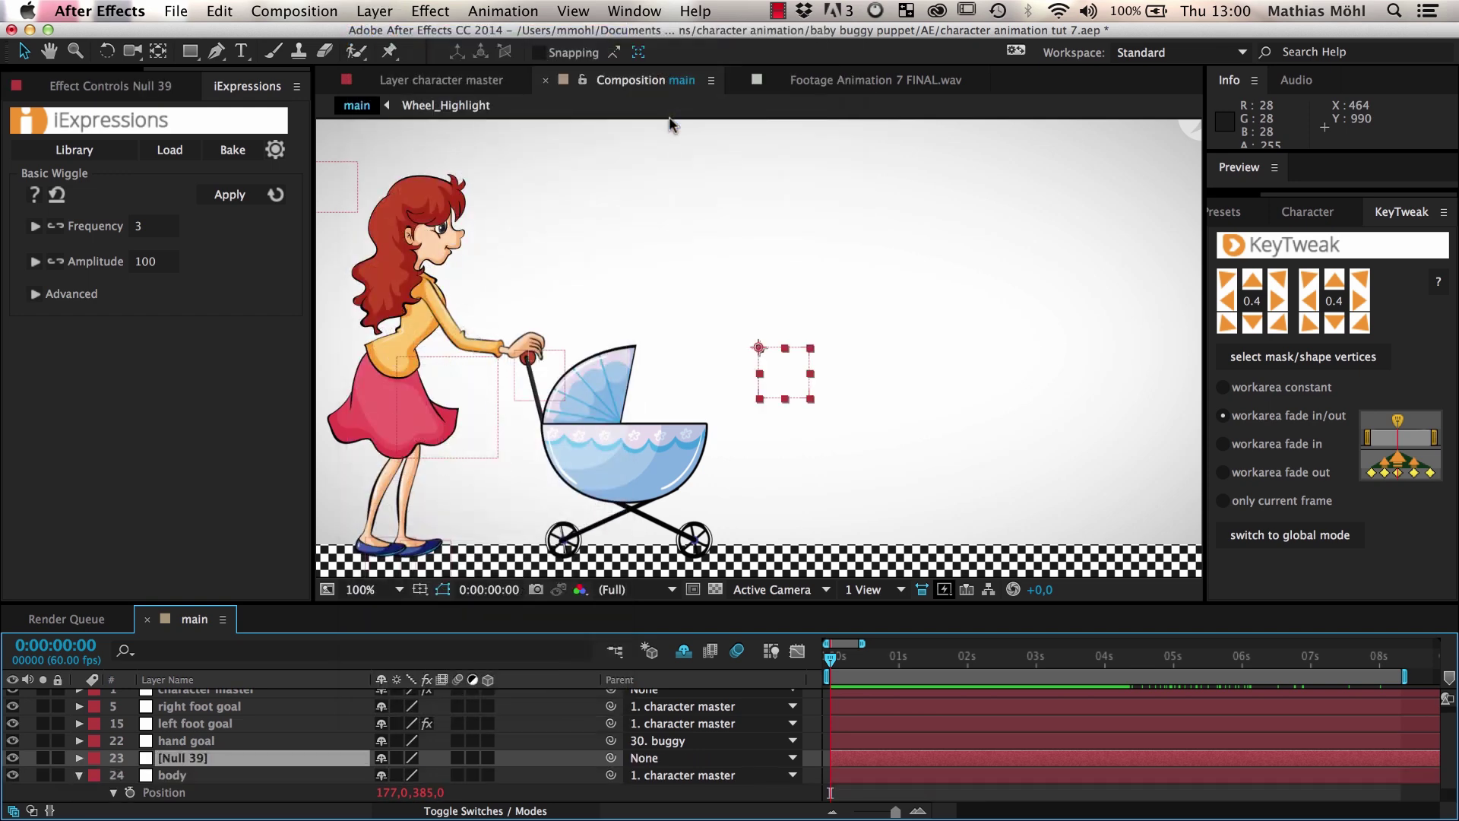
{"action": "key", "text": "Return"}
{"action": "type", "text": "body wigg"}
{"action": "type", "text": "le"}
{"action": "key", "text": "Return"}
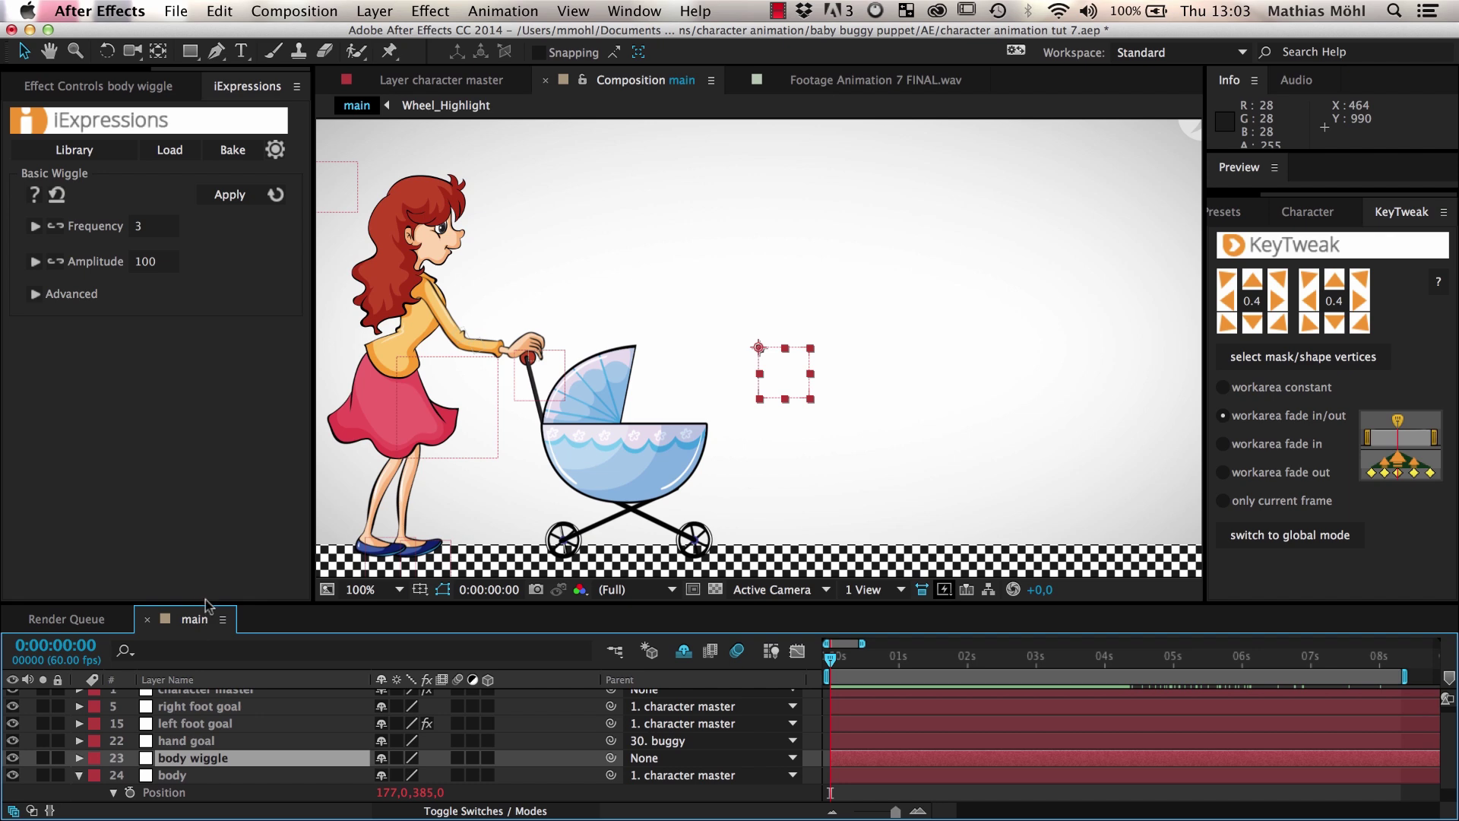
- Parent body wiggle to character master, and the body layer to body wiggle
{"action": "left_click_drag", "start_coordinate": [205, 602], "coordinate": [205, 563]}
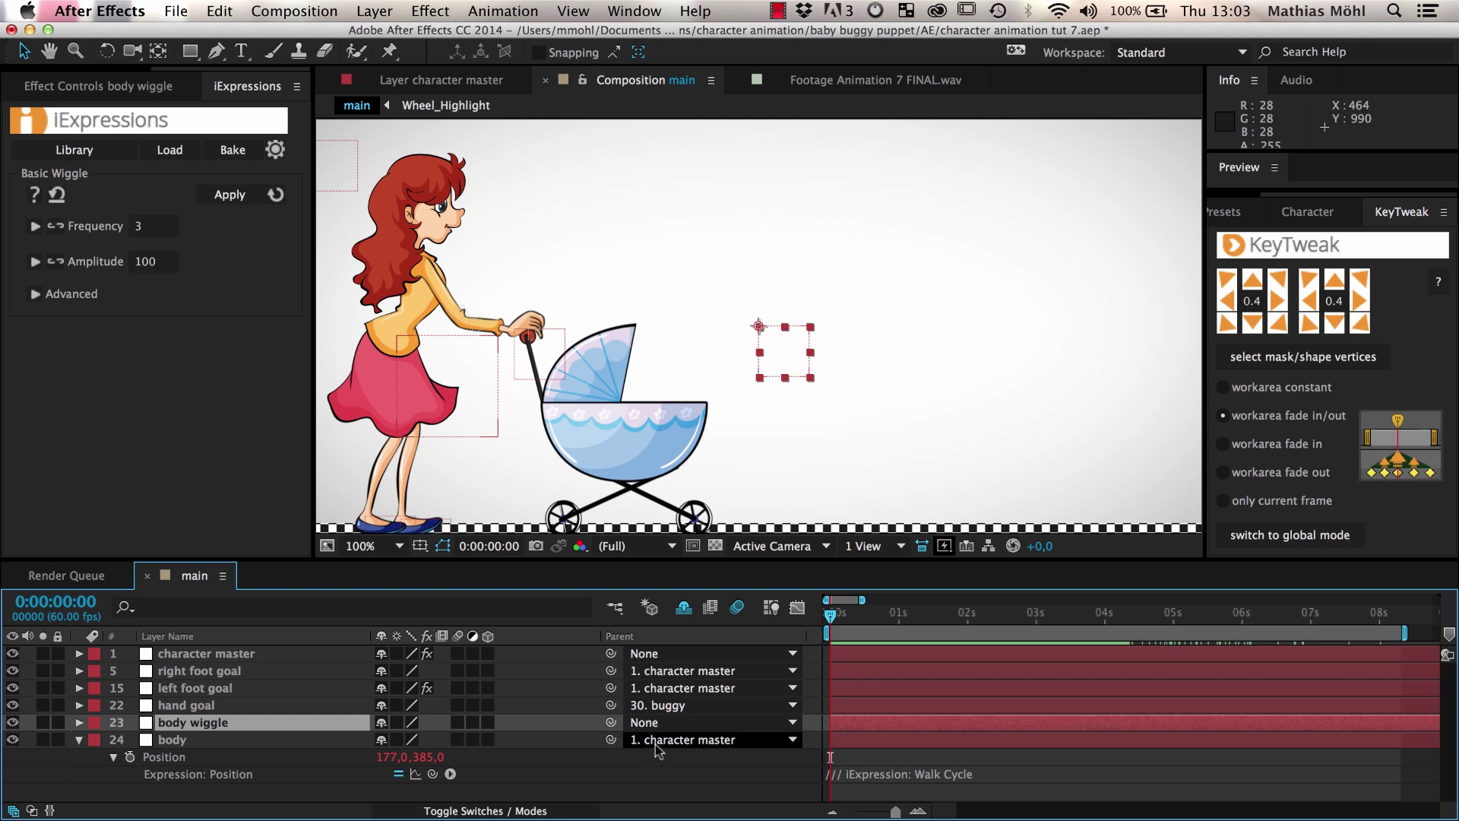
{"action": "left_click_drag", "start_coordinate": [611, 722], "coordinate": [303, 660]}
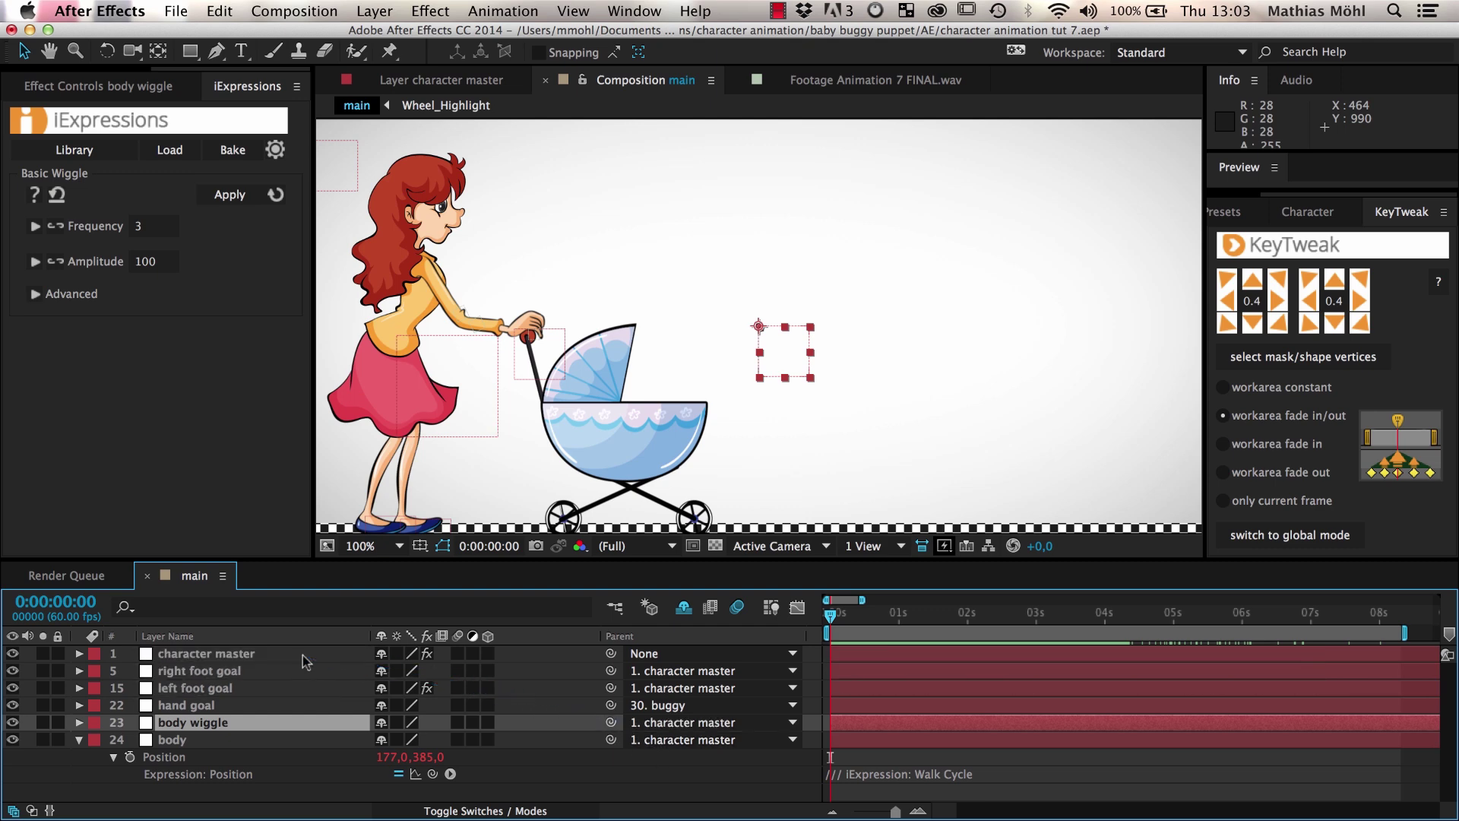
{"action": "left_click", "coordinate": [190, 741]}
{"action": "left_click_drag", "start_coordinate": [610, 740], "coordinate": [325, 733]}
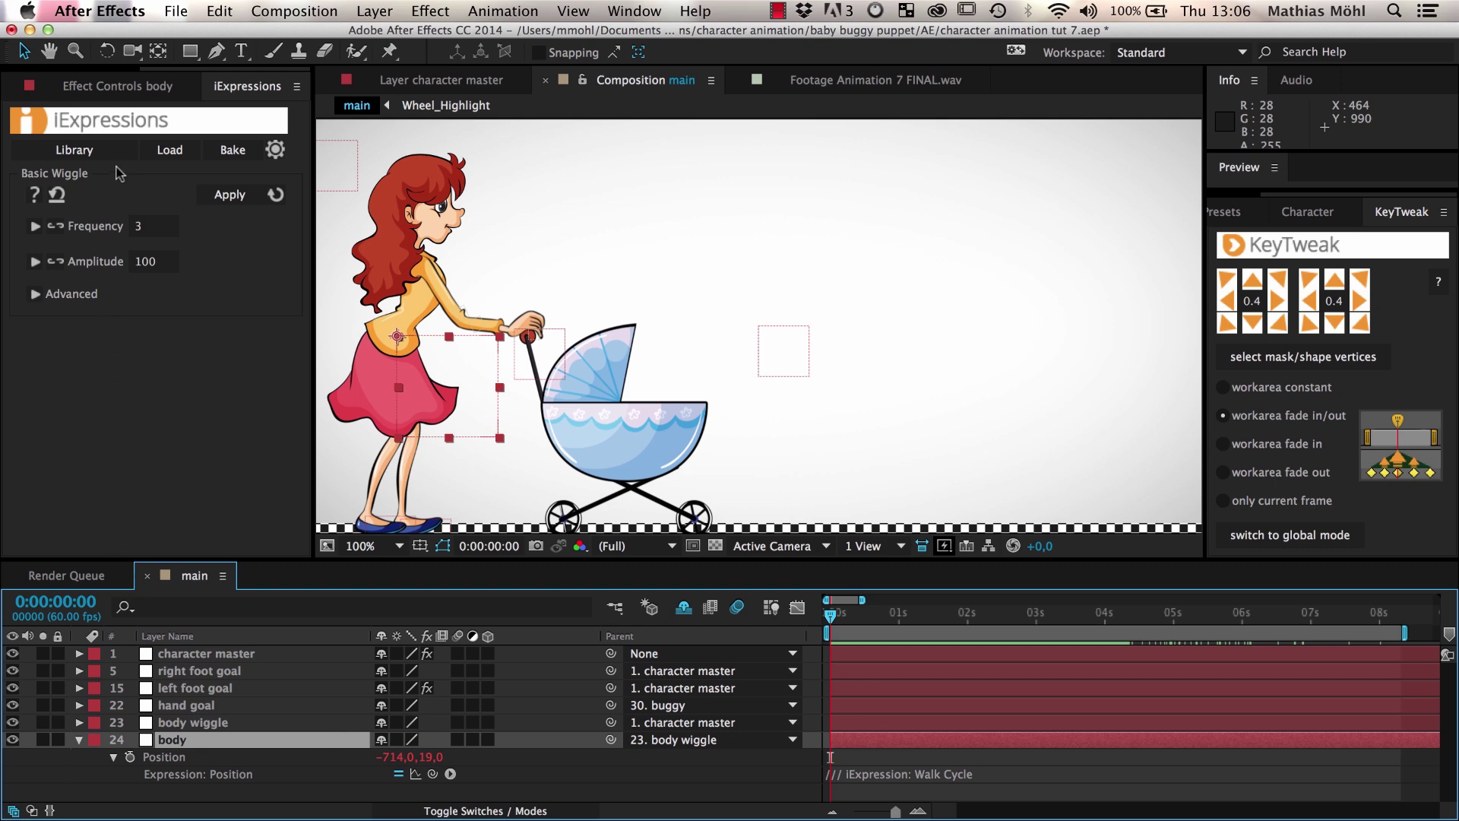
- Load the Separate Wiggle 2D expression from the iExpressions Wiggles library
{"action": "left_click", "coordinate": [73, 150]}
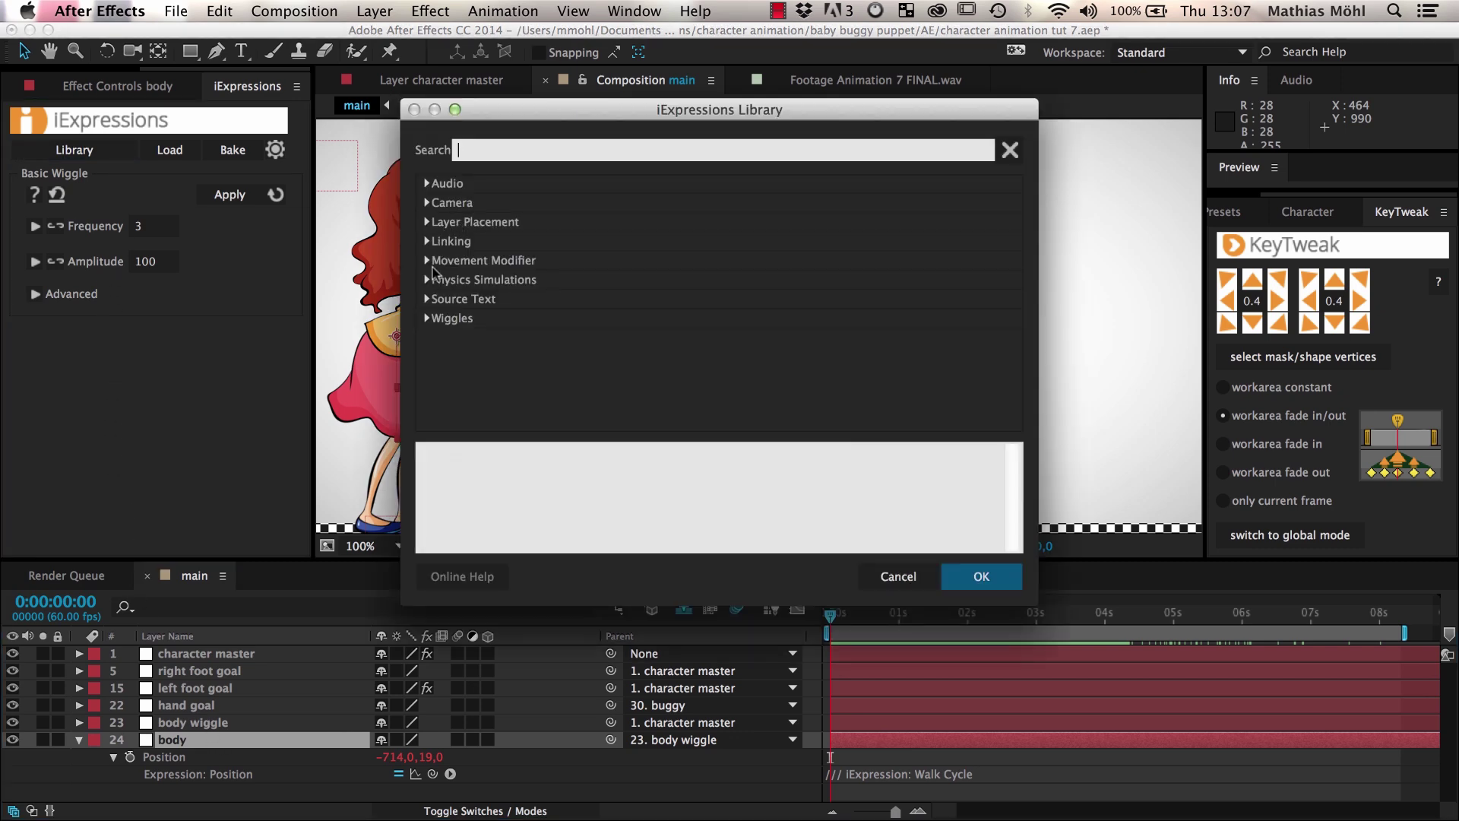
{"action": "left_click", "coordinate": [427, 319]}
{"action": "scroll", "coordinate": [538, 306], "scroll_direction": "down", "scroll_amount": 4}
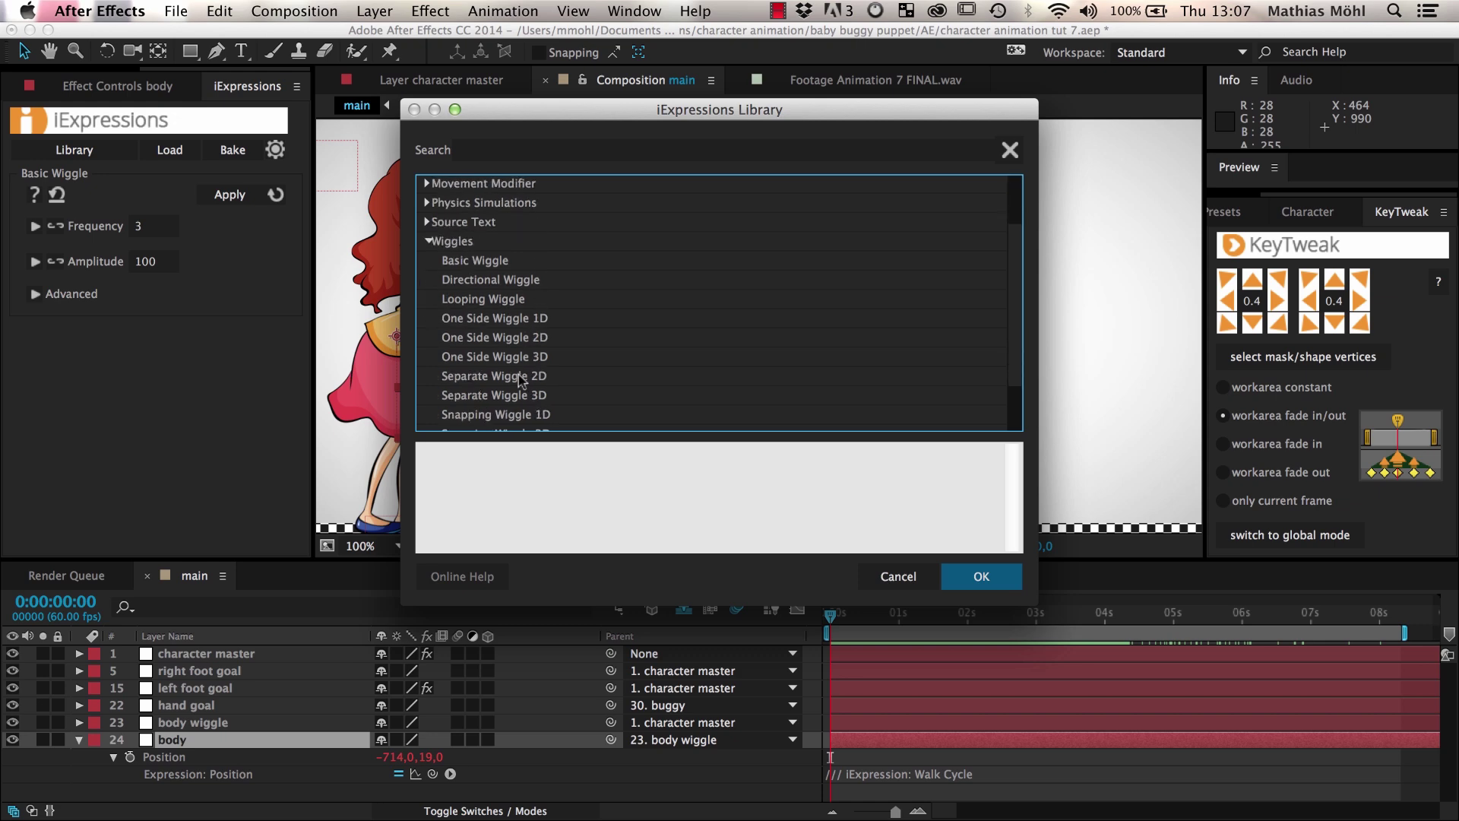
{"action": "left_click", "coordinate": [521, 380]}
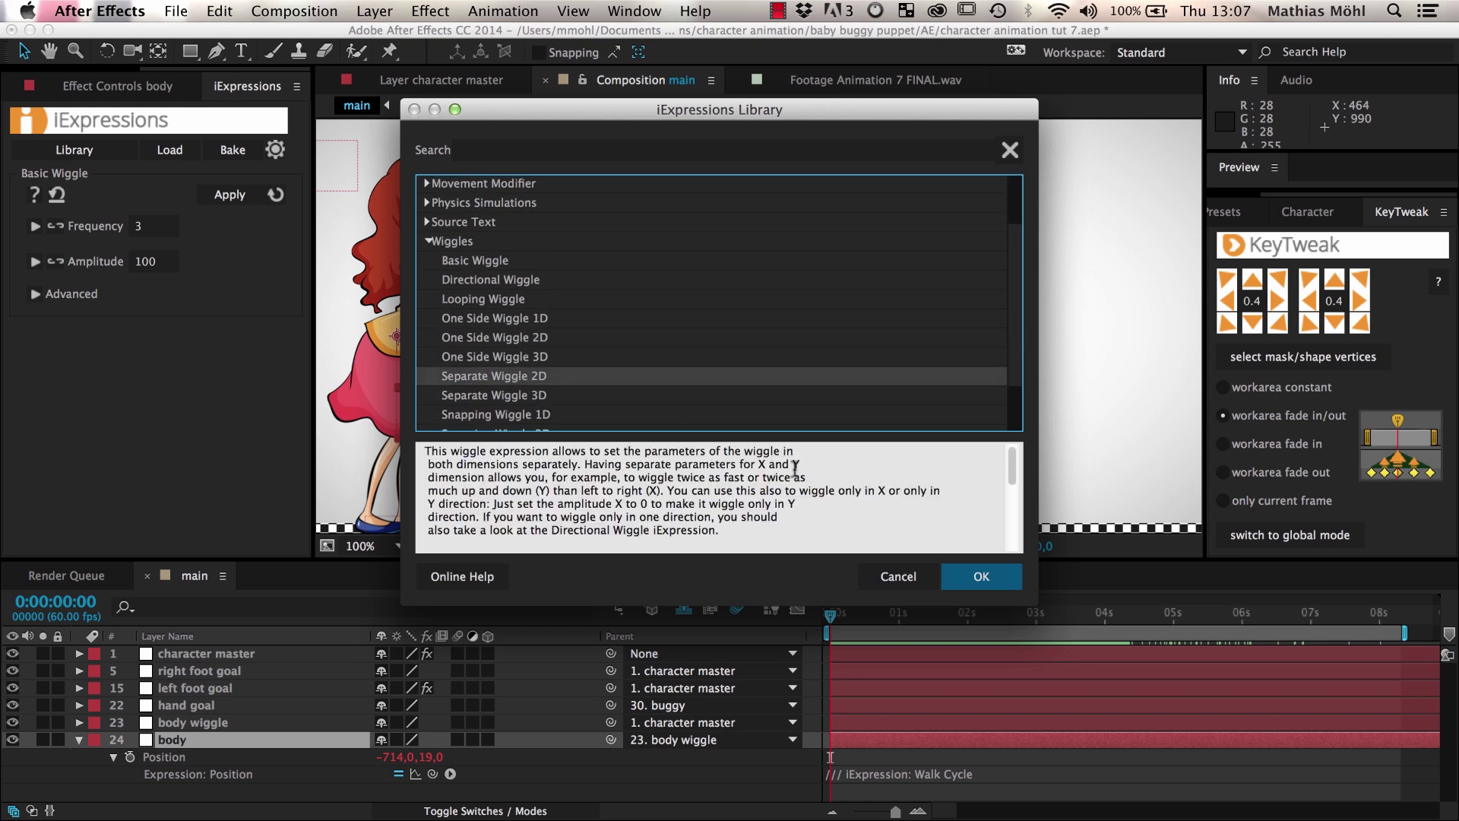
{"action": "left_click", "coordinate": [978, 576]}
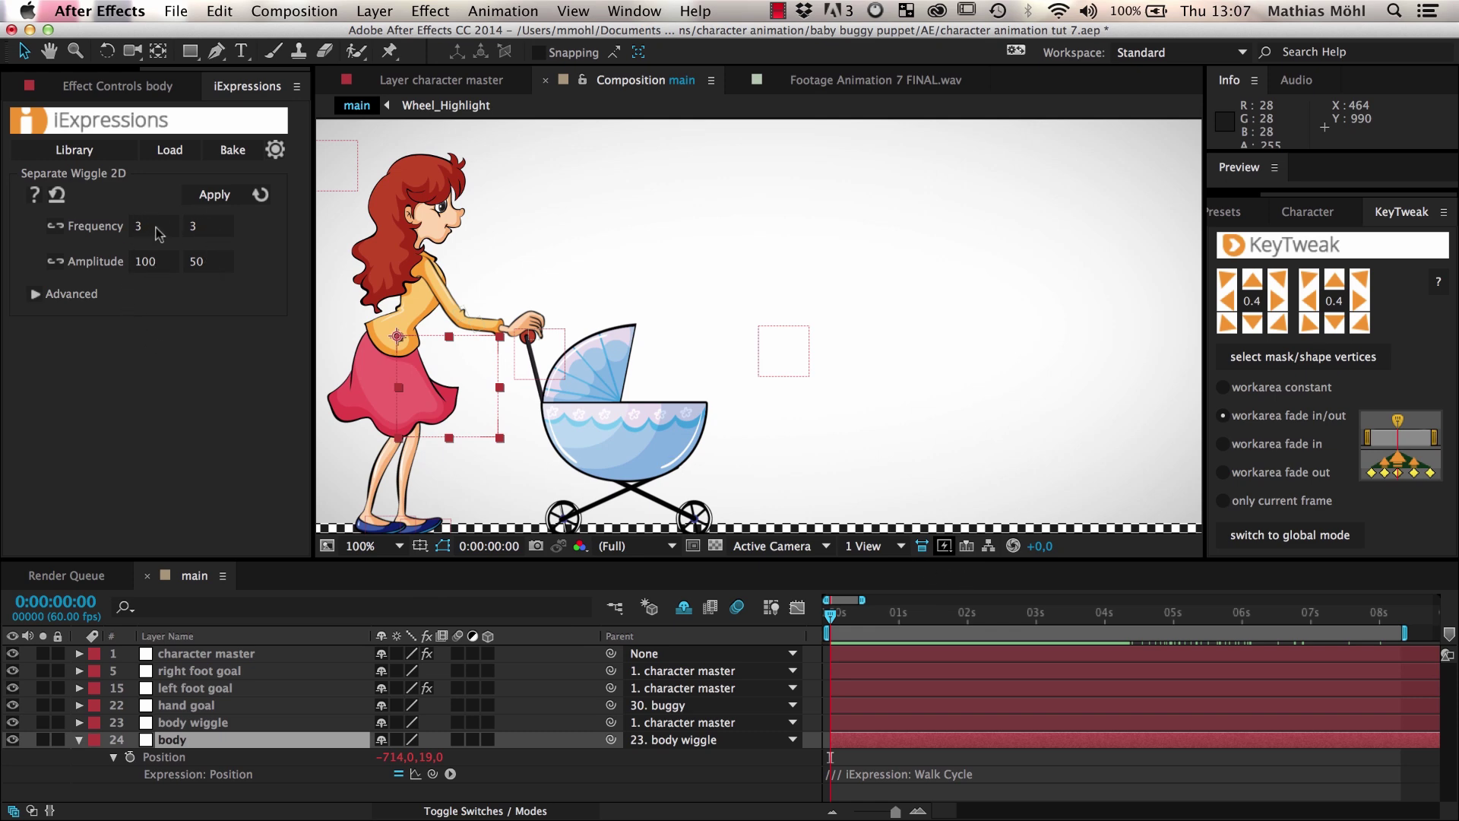
- Set wiggle frequencies to 1 and 1 and amplitudes to 10 and 1, then reveal body wiggle's Position
{"action": "left_click", "coordinate": [152, 228]}
{"action": "type", "text": "1"}
{"action": "key", "text": "Tab"}
{"action": "type", "text": "1"}
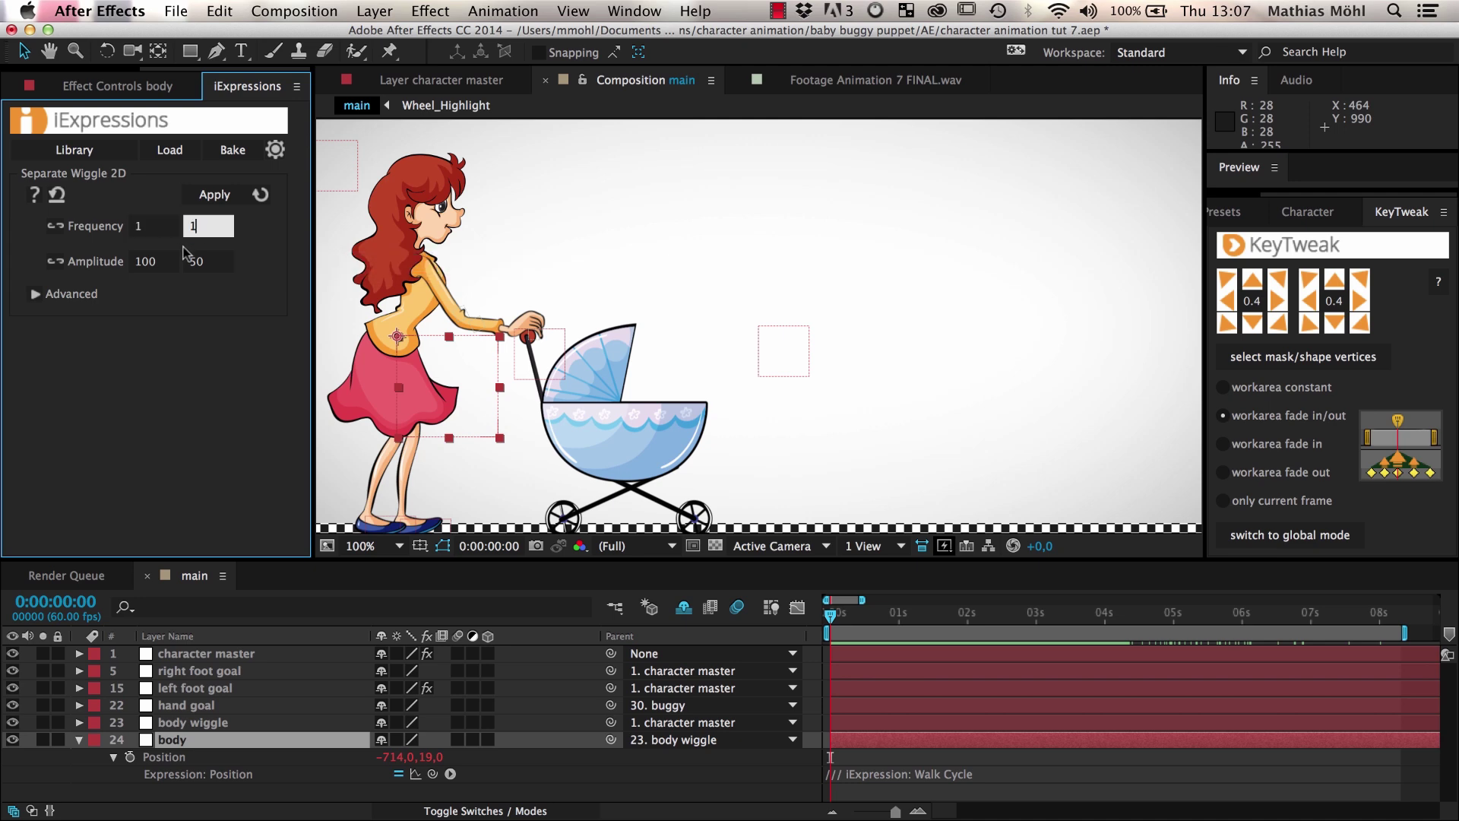
{"action": "left_click", "coordinate": [152, 264]}
{"action": "type", "text": "1"}
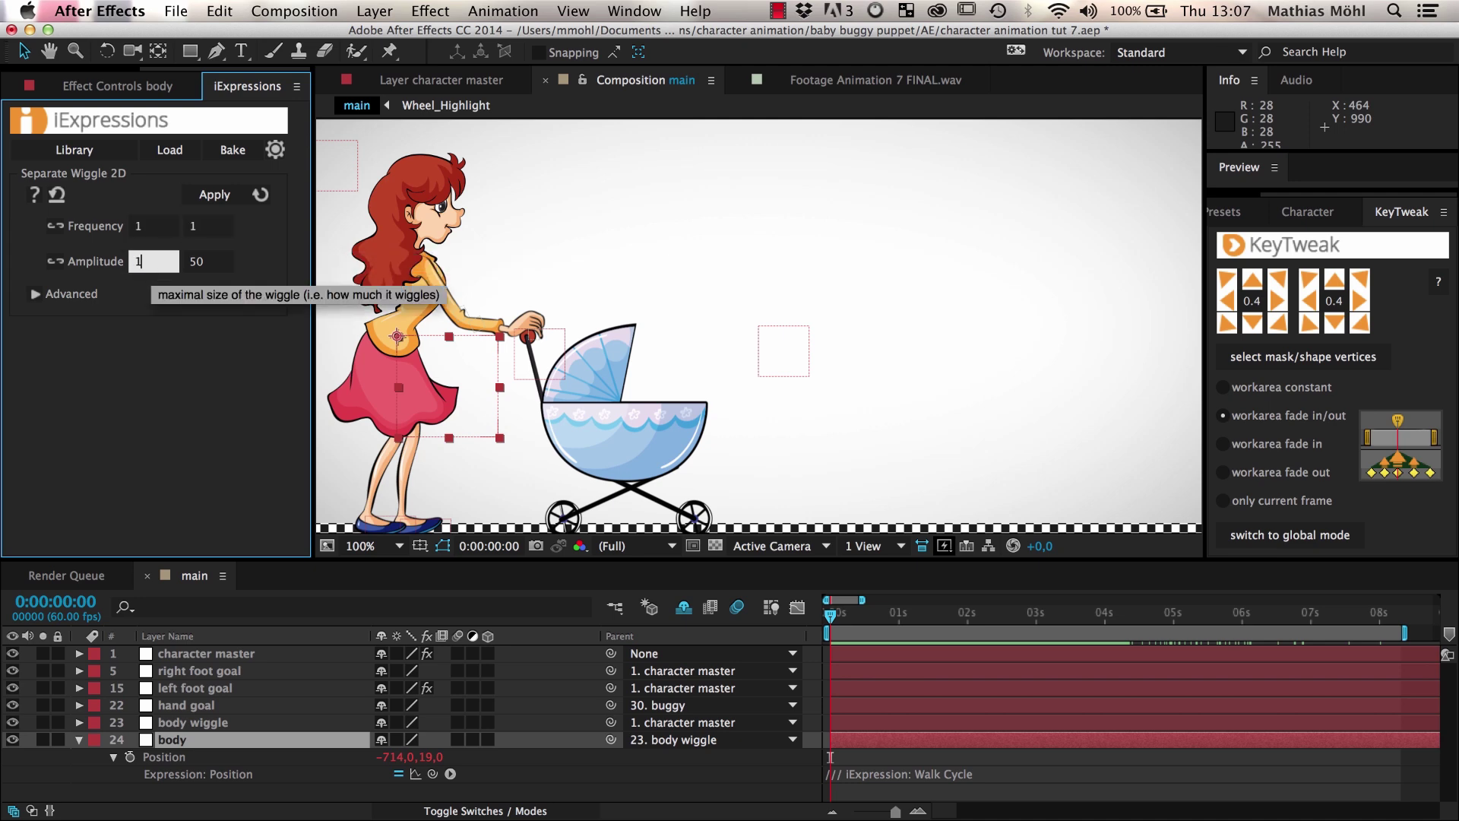
{"action": "type", "text": "0"}
{"action": "left_click", "coordinate": [208, 264]}
{"action": "type", "text": "1"}
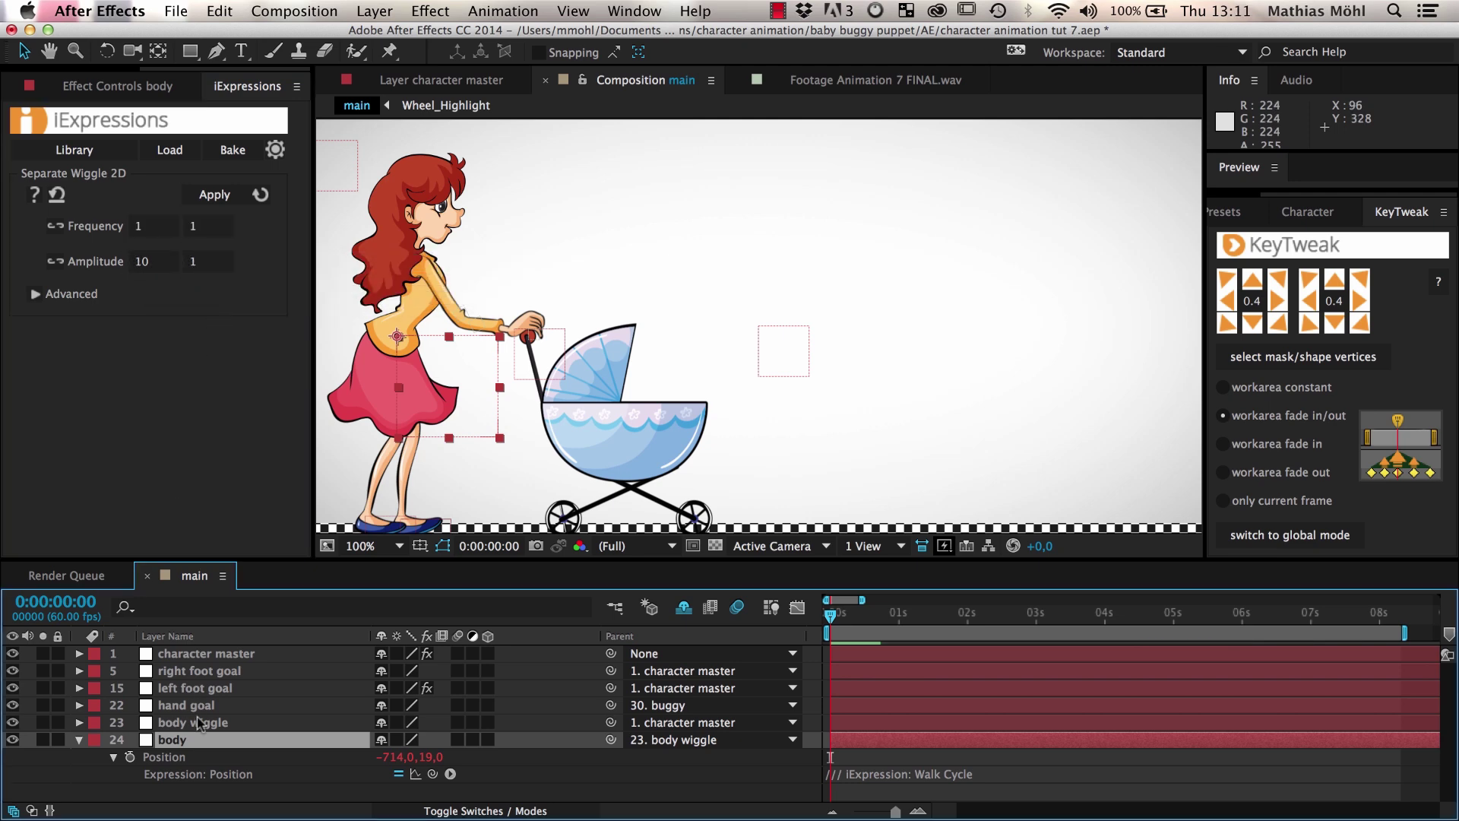
{"action": "left_click", "coordinate": [199, 724]}
{"action": "key", "text": "p"}
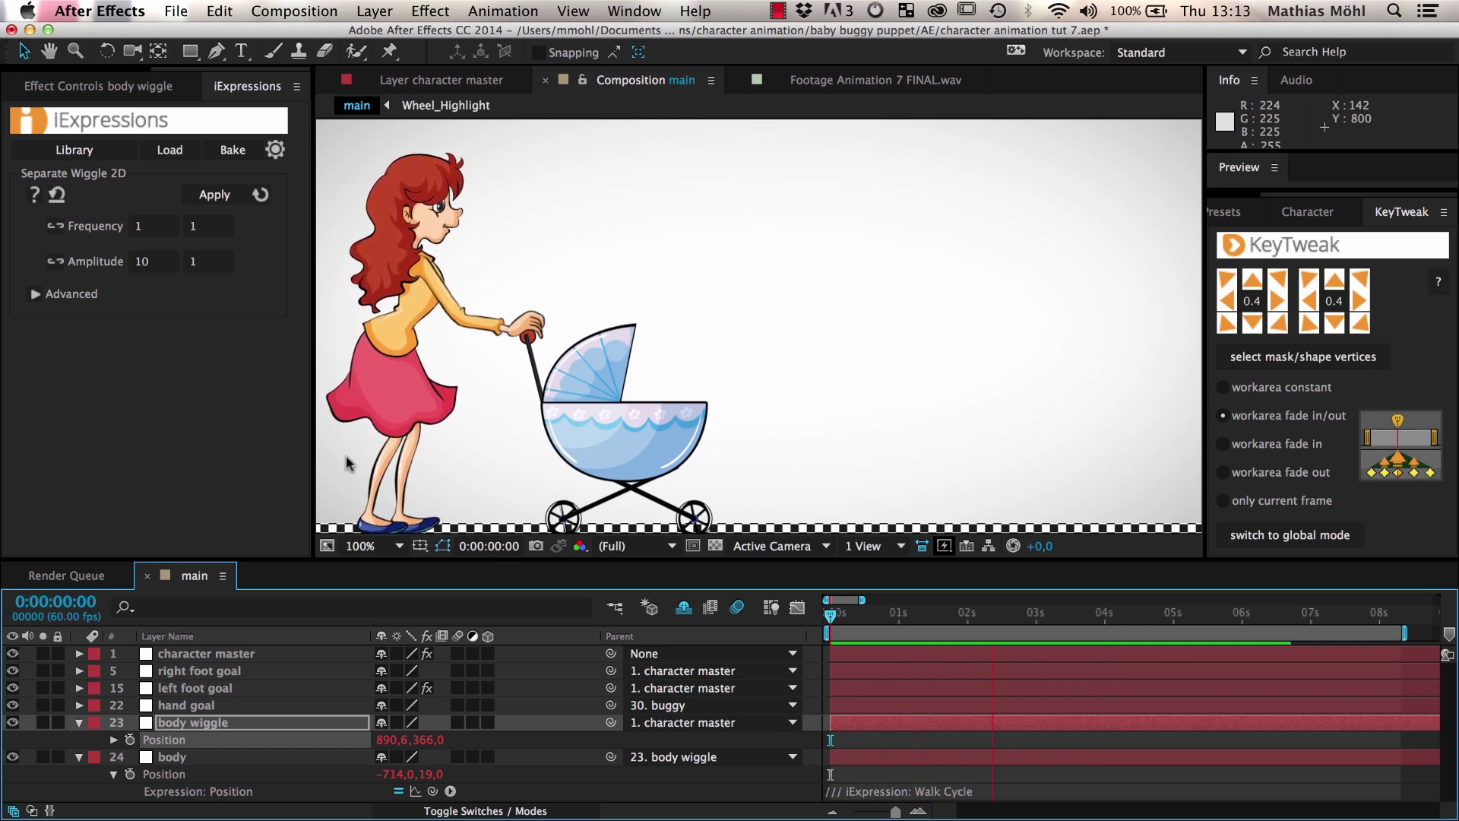
- Change the horizontal amplitude to 5 and apply Separate Wiggle 2D to body wiggle's Position
{"action": "left_click", "coordinate": [834, 620]}
{"action": "left_click", "coordinate": [144, 260]}
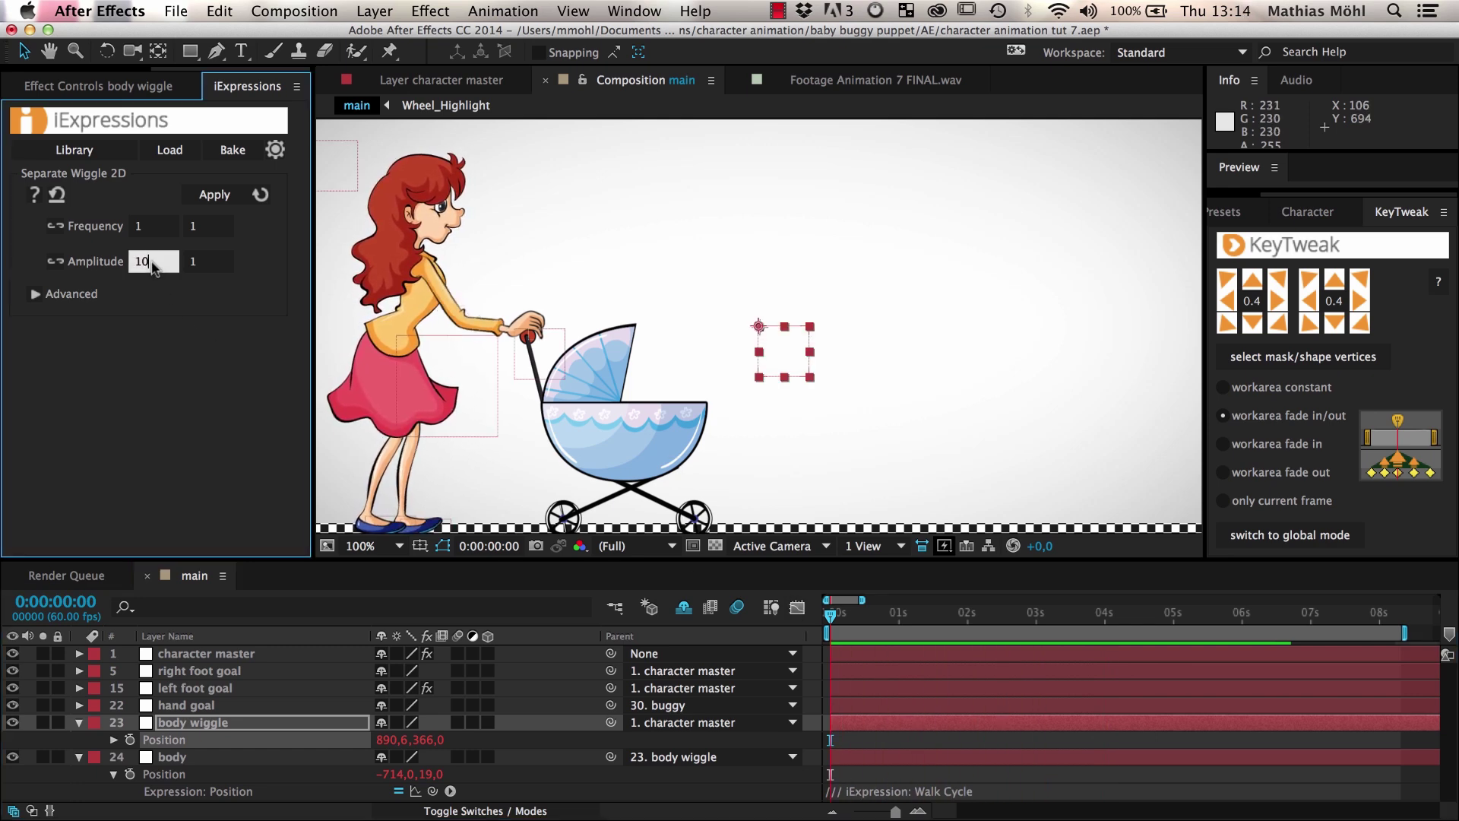
{"action": "type", "text": "5"}
{"action": "left_click", "coordinate": [180, 746]}
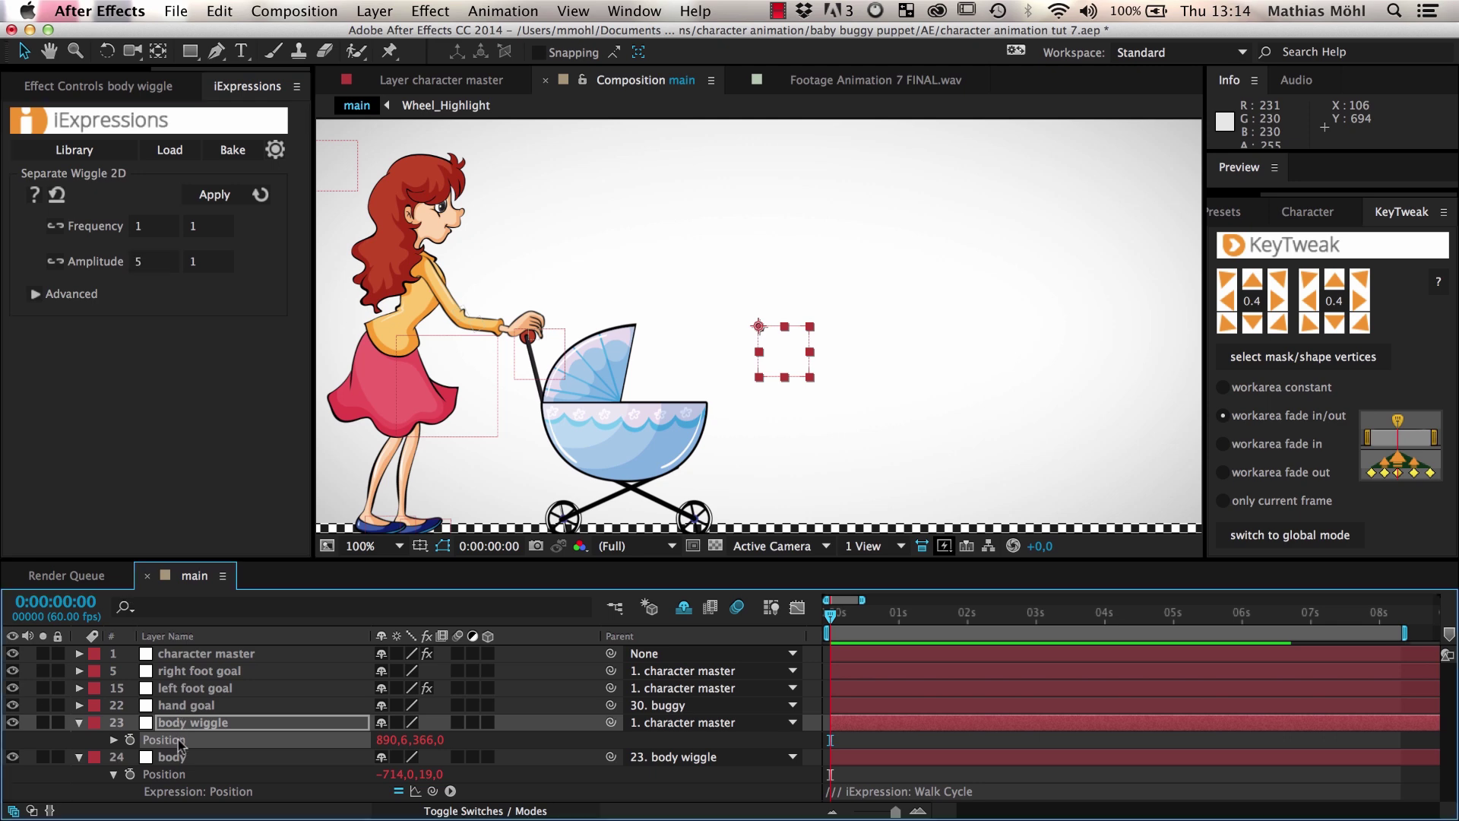
{"action": "left_click", "coordinate": [214, 195]}
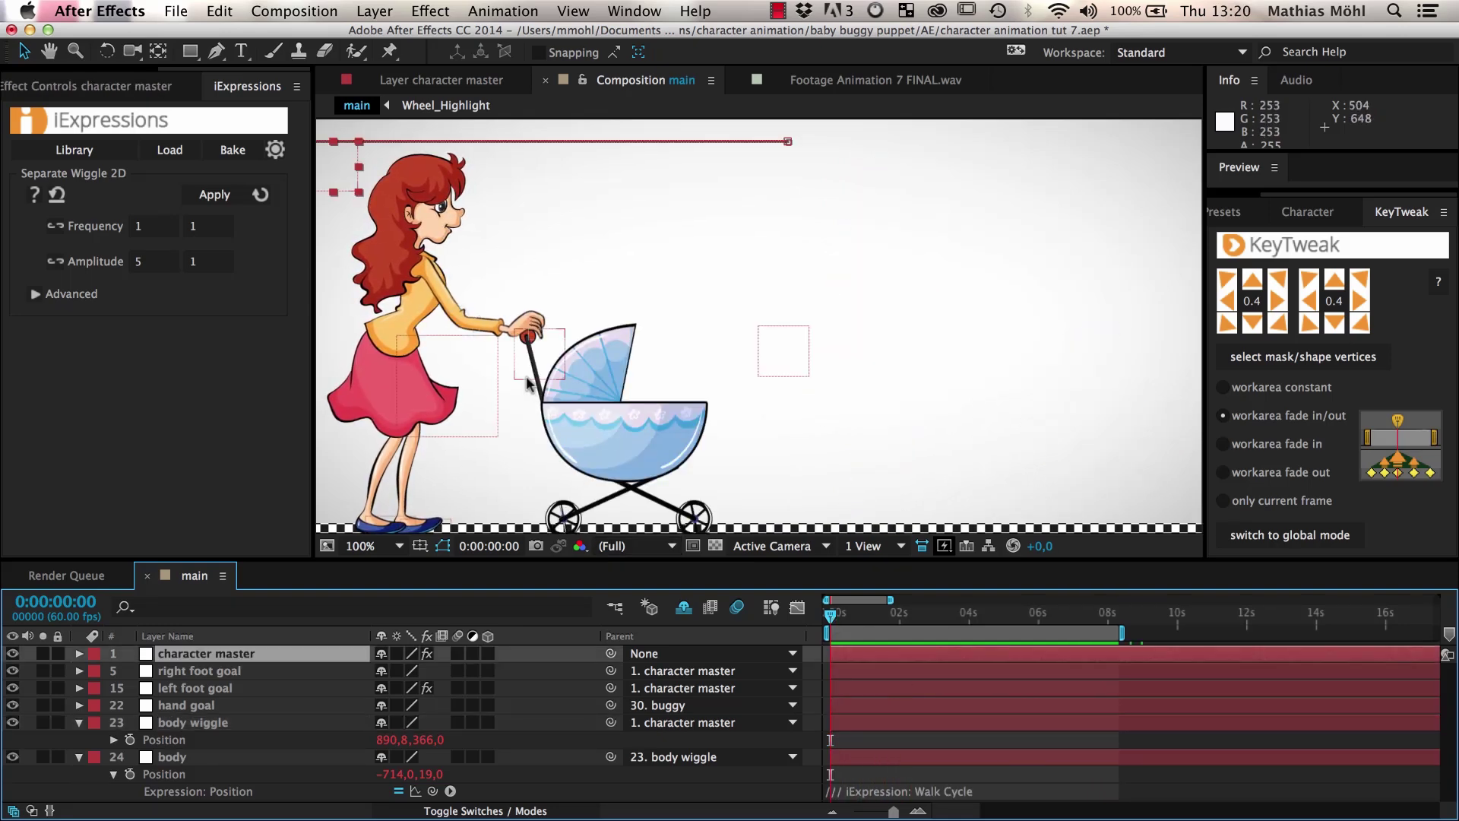
{"action": "left_click", "coordinate": [537, 356]}
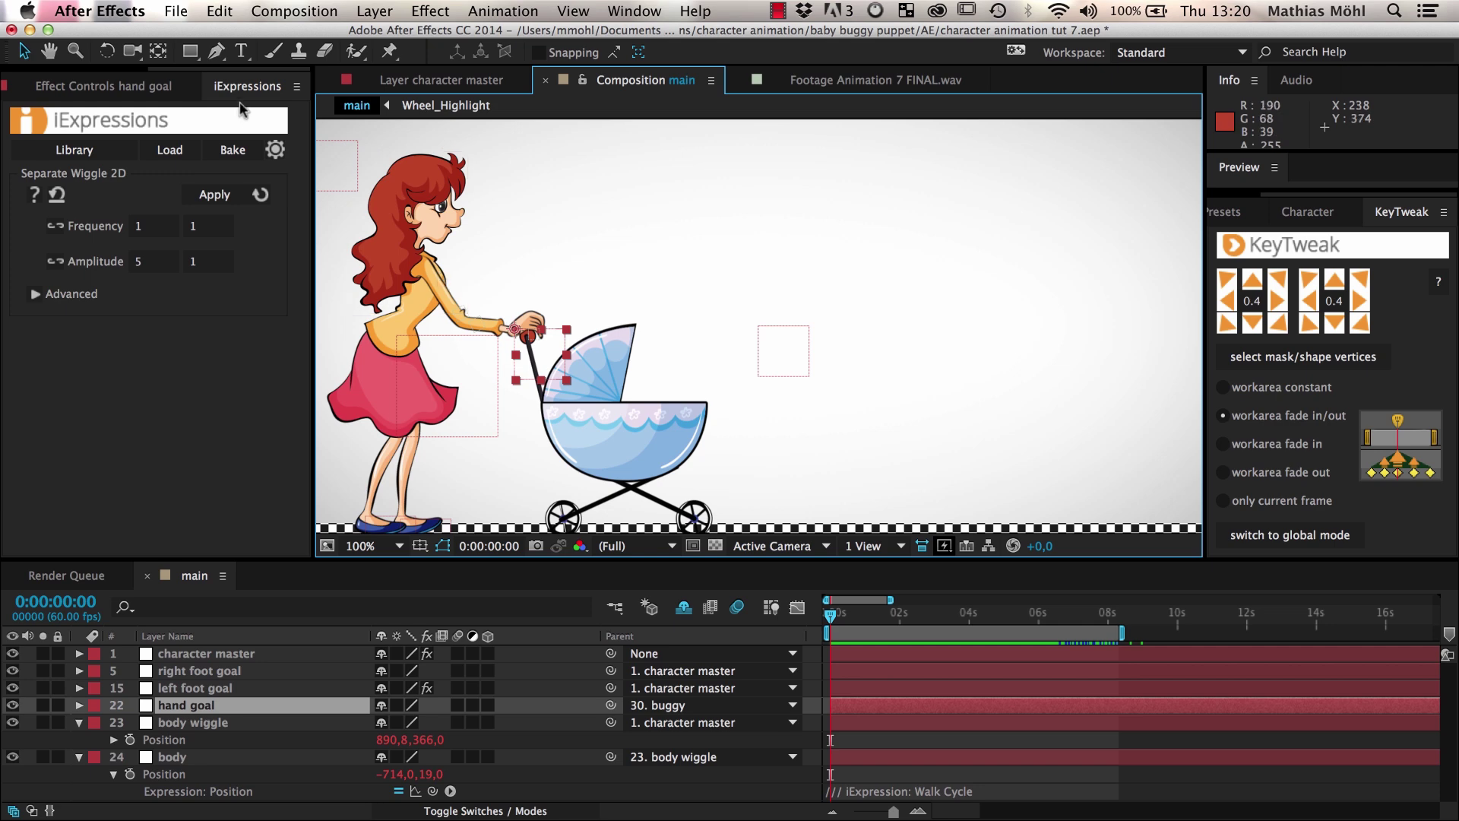
- Isolate the skin-tagged layers in the tagging panel, then show all layers again
{"action": "scroll", "coordinate": [235, 76], "scroll_direction": "left", "scroll_amount": 3}
{"action": "left_click", "coordinate": [99, 85]}
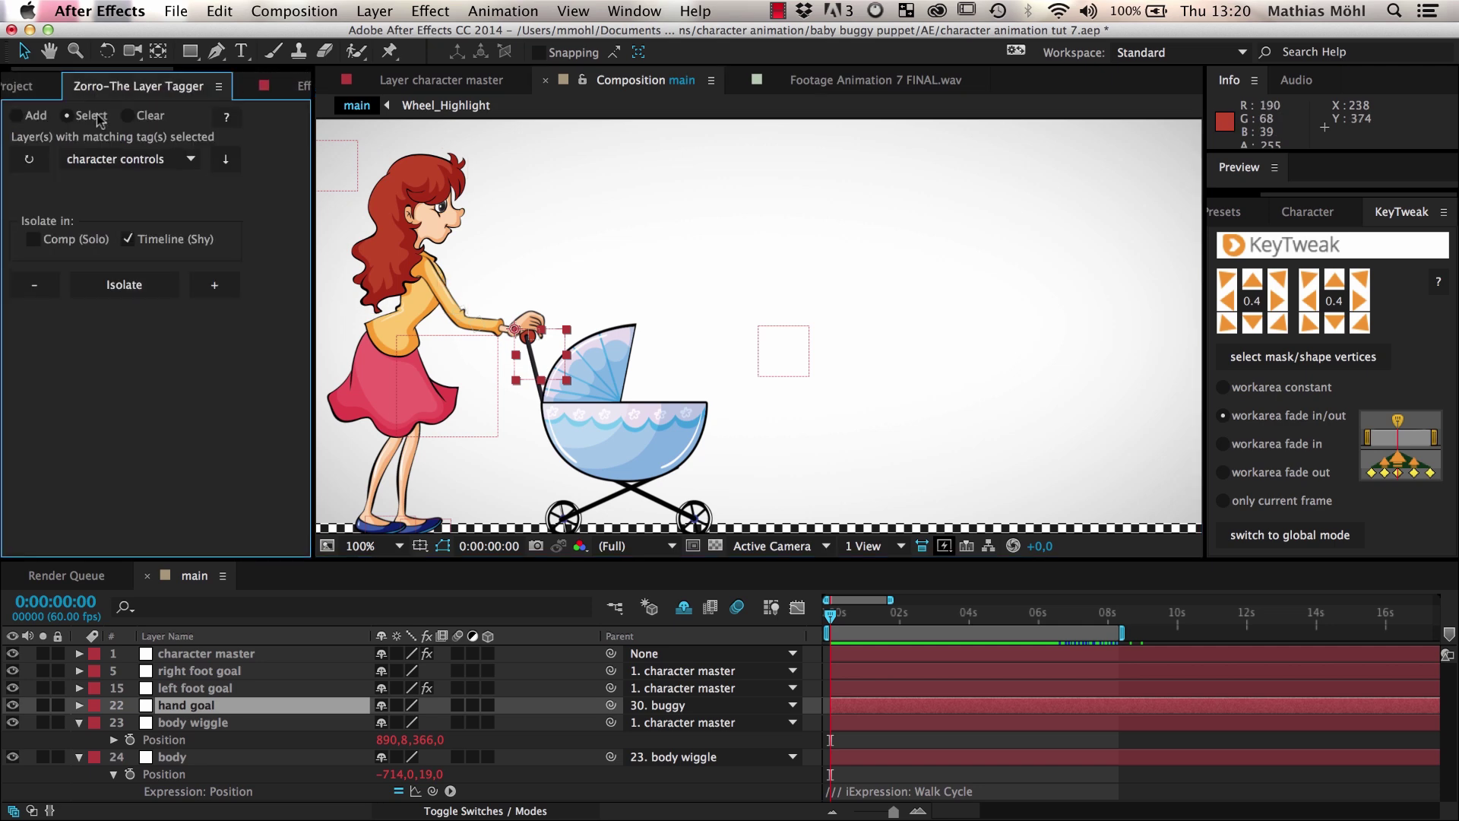
{"action": "left_click", "coordinate": [104, 163]}
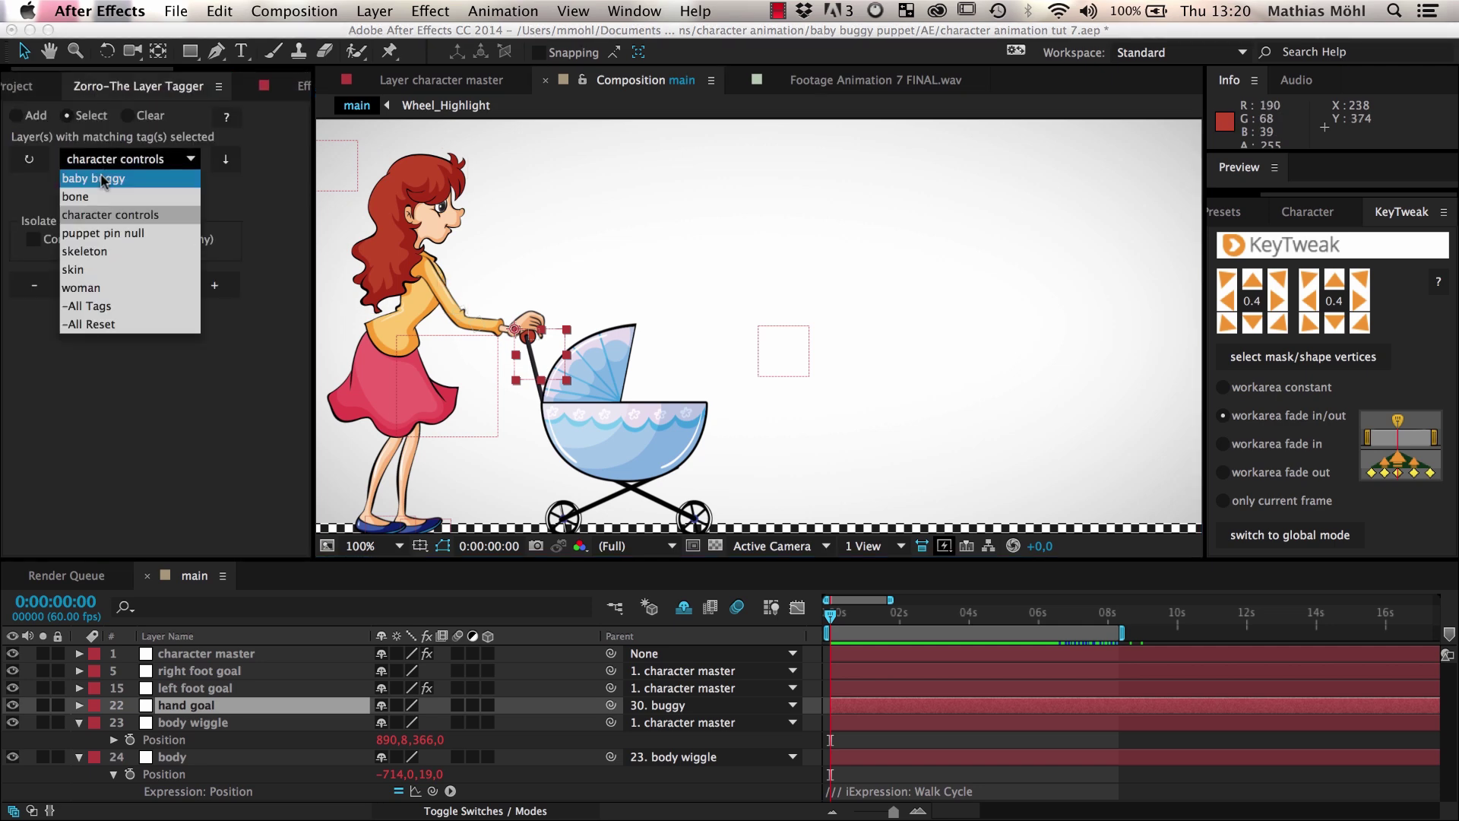
{"action": "left_click", "coordinate": [90, 267]}
{"action": "left_click", "coordinate": [90, 280]}
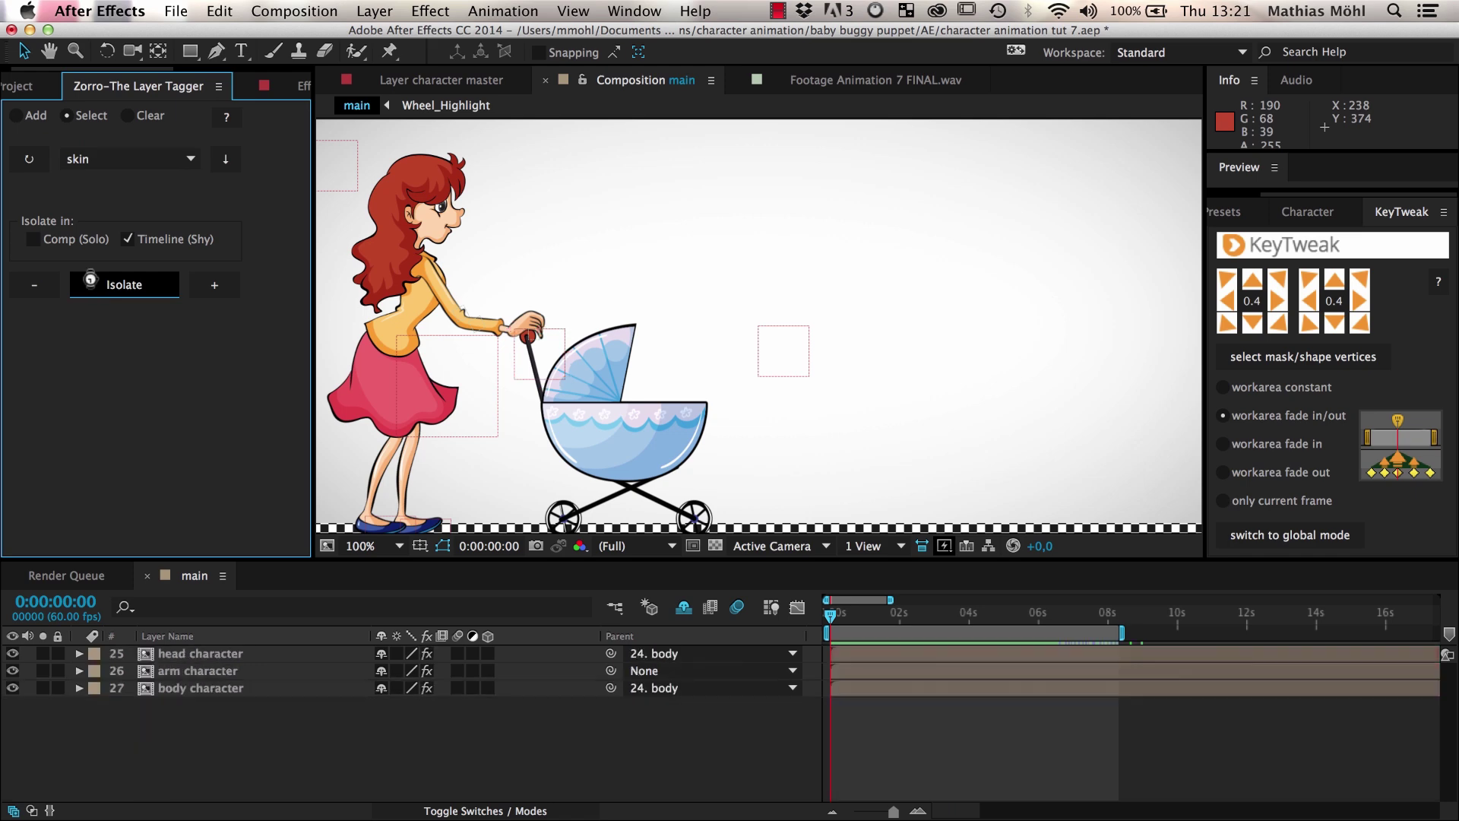
{"action": "left_click", "coordinate": [89, 280]}
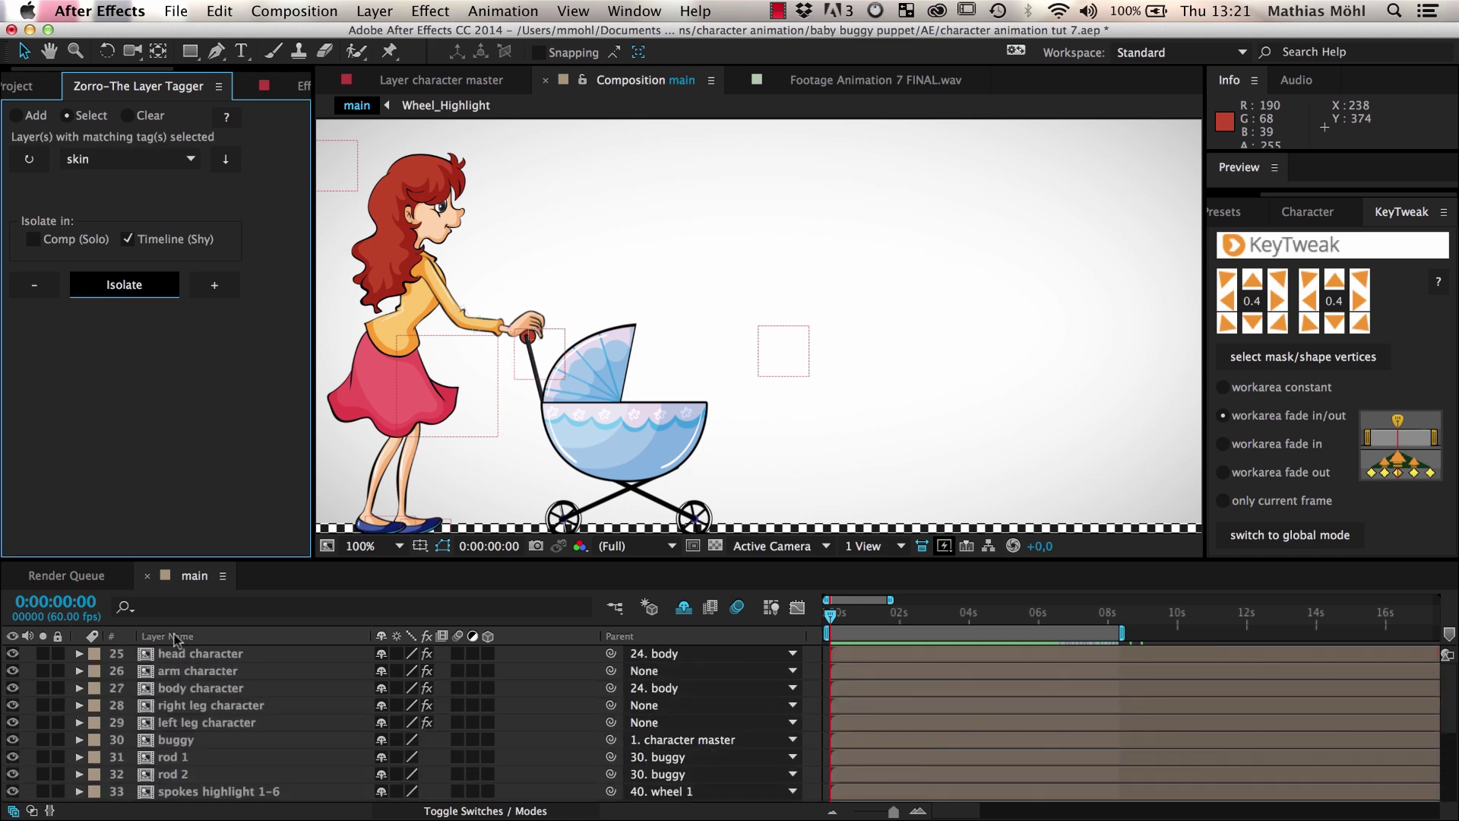
- Expand body character's Puppet Mesh 1 to list the chest, skirt and hip deform pins
{"action": "left_click", "coordinate": [201, 687]}
{"action": "key", "text": "e"}
{"action": "left_click", "coordinate": [113, 705]}
{"action": "left_click", "coordinate": [162, 757]}
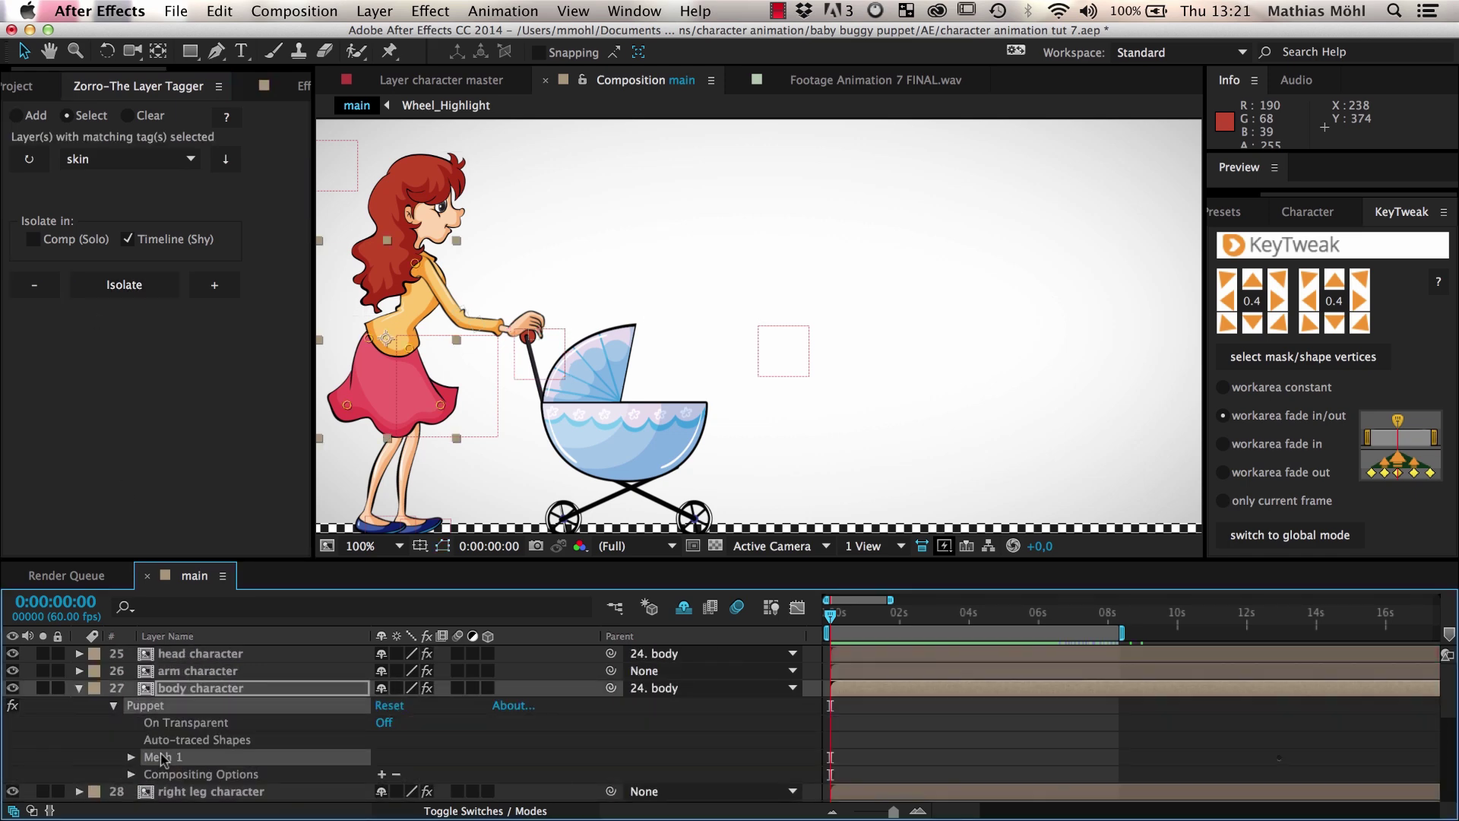
{"action": "left_click", "coordinate": [131, 757]}
{"action": "scroll", "coordinate": [144, 757], "scroll_direction": "down", "scroll_amount": 2}
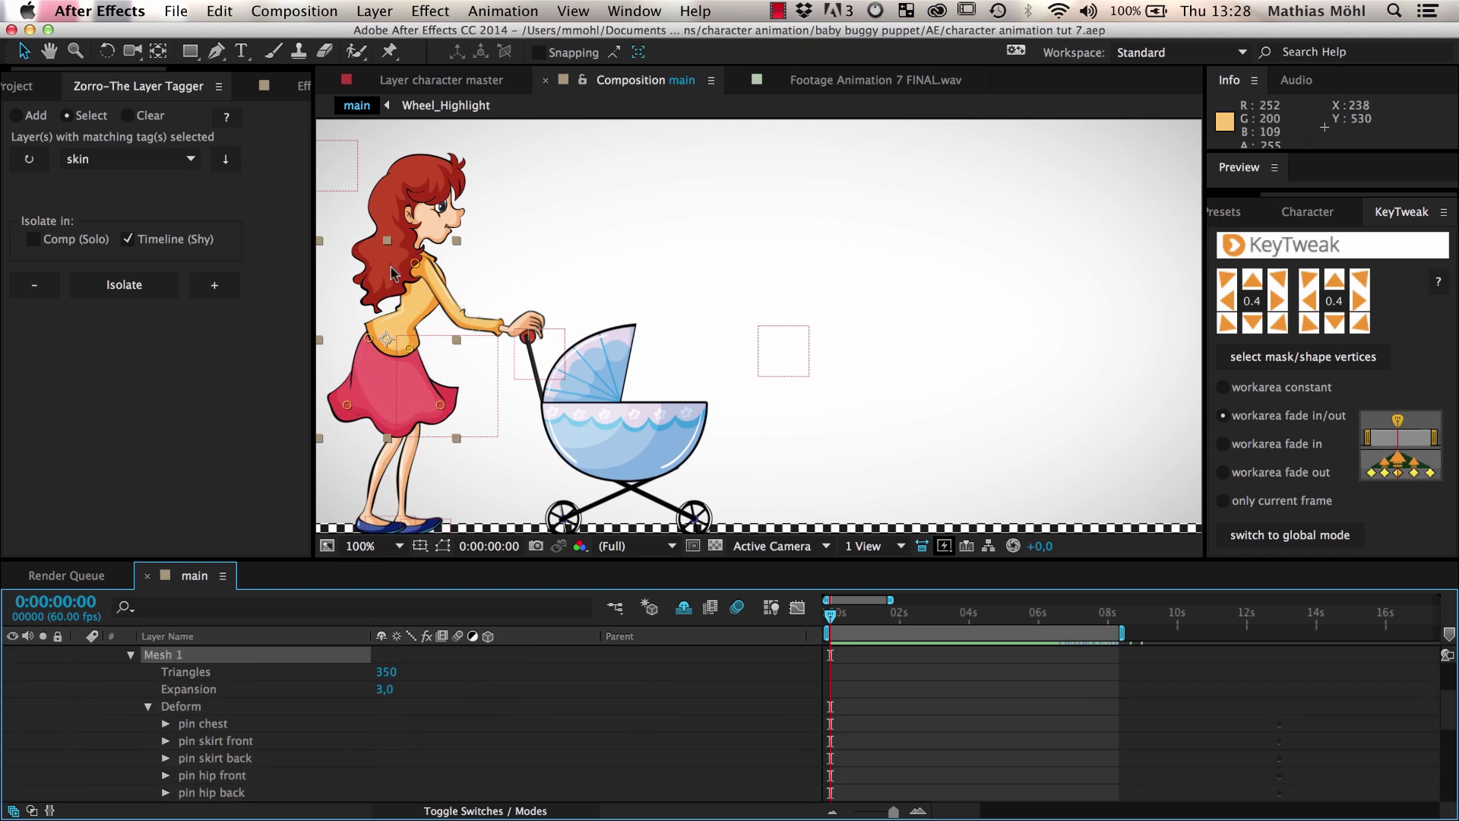
- Place a new puppet pin on the chest and name it 'pin breathing'
{"action": "left_click", "coordinate": [390, 50]}
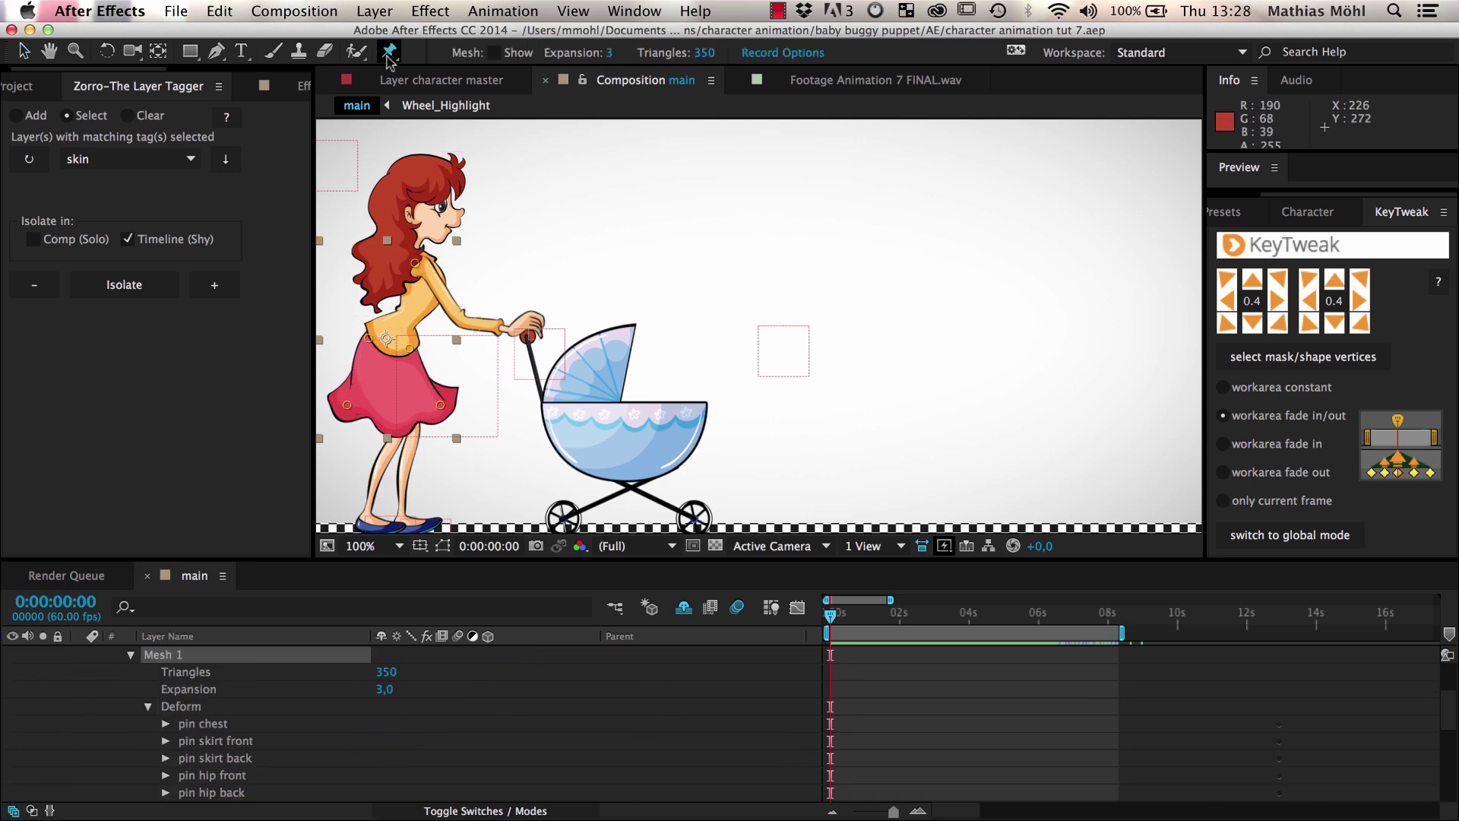
{"action": "left_click", "coordinate": [441, 280]}
{"action": "key", "text": "Return"}
{"action": "type", "text": "pin breathing"}
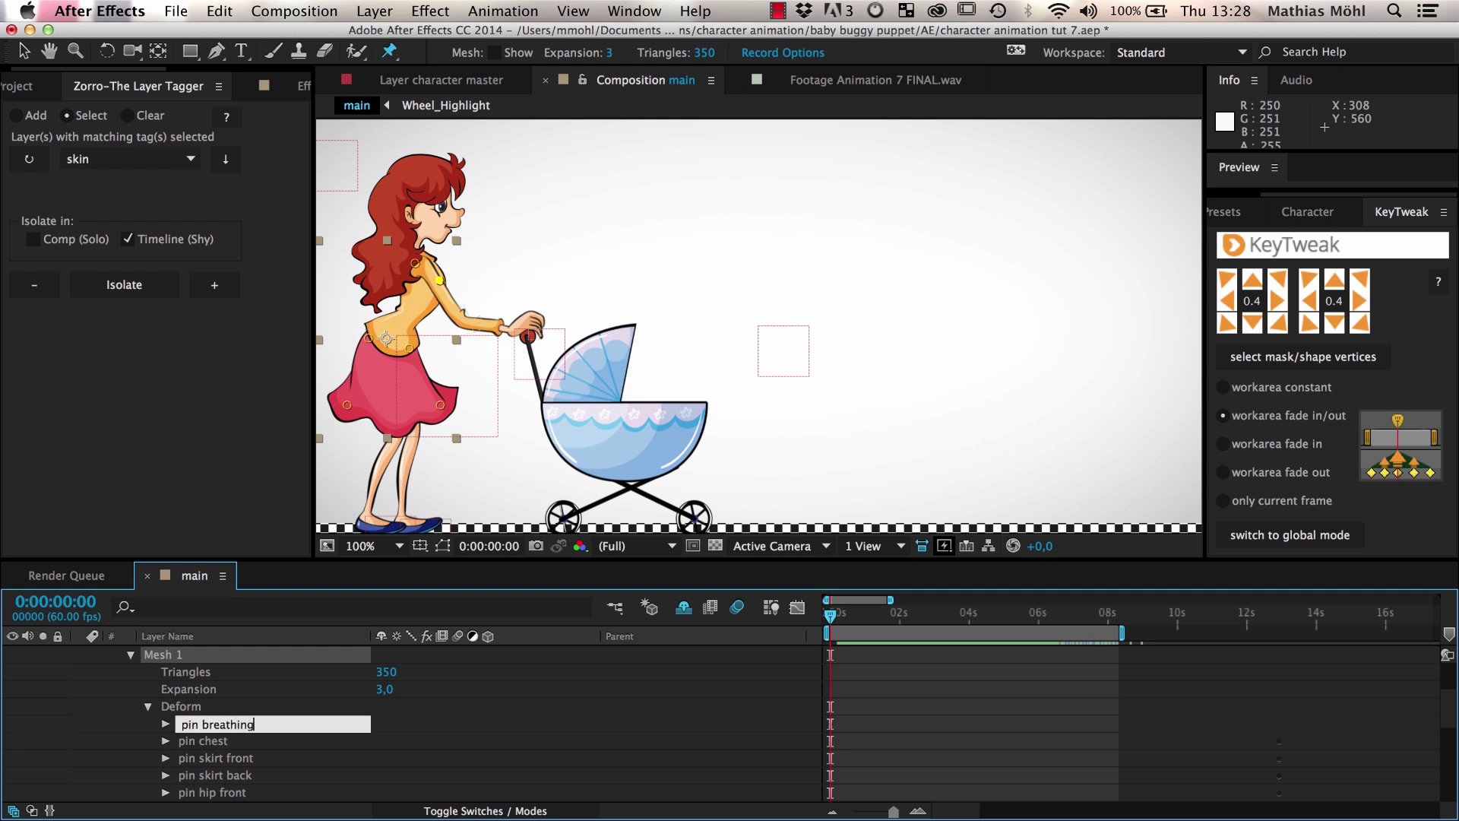
{"action": "key", "text": "Return"}
- Keyframe the pin's starting Position, then raise the chest pin for the inhale pose later
{"action": "left_click", "coordinate": [165, 723]}
{"action": "left_click", "coordinate": [251, 740]}
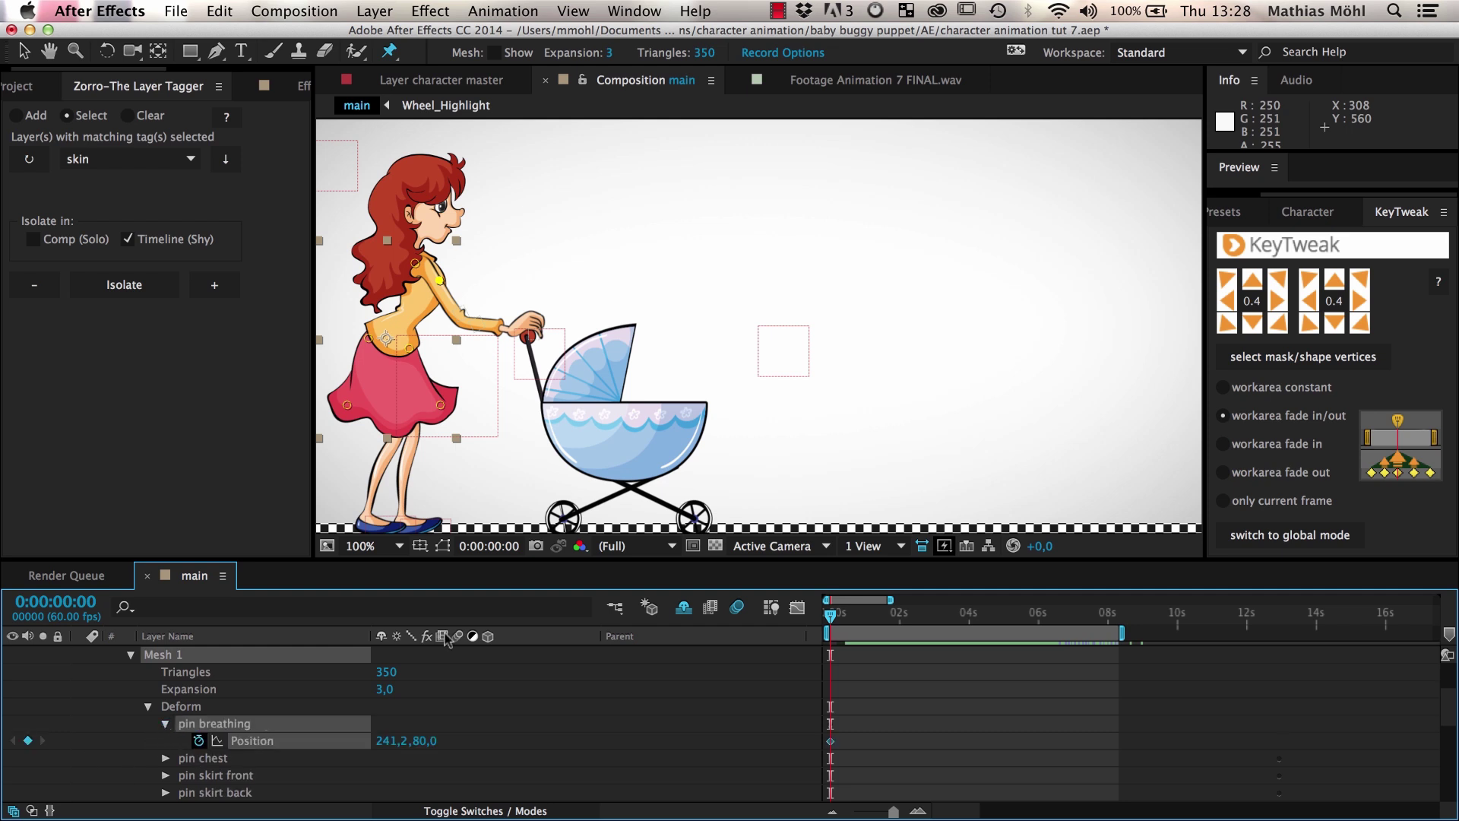
{"action": "left_click_drag", "start_coordinate": [831, 614], "coordinate": [851, 616]}
{"action": "left_click_drag", "start_coordinate": [440, 279], "coordinate": [444, 275]}
{"action": "left_click_drag", "start_coordinate": [850, 616], "coordinate": [865, 620]}
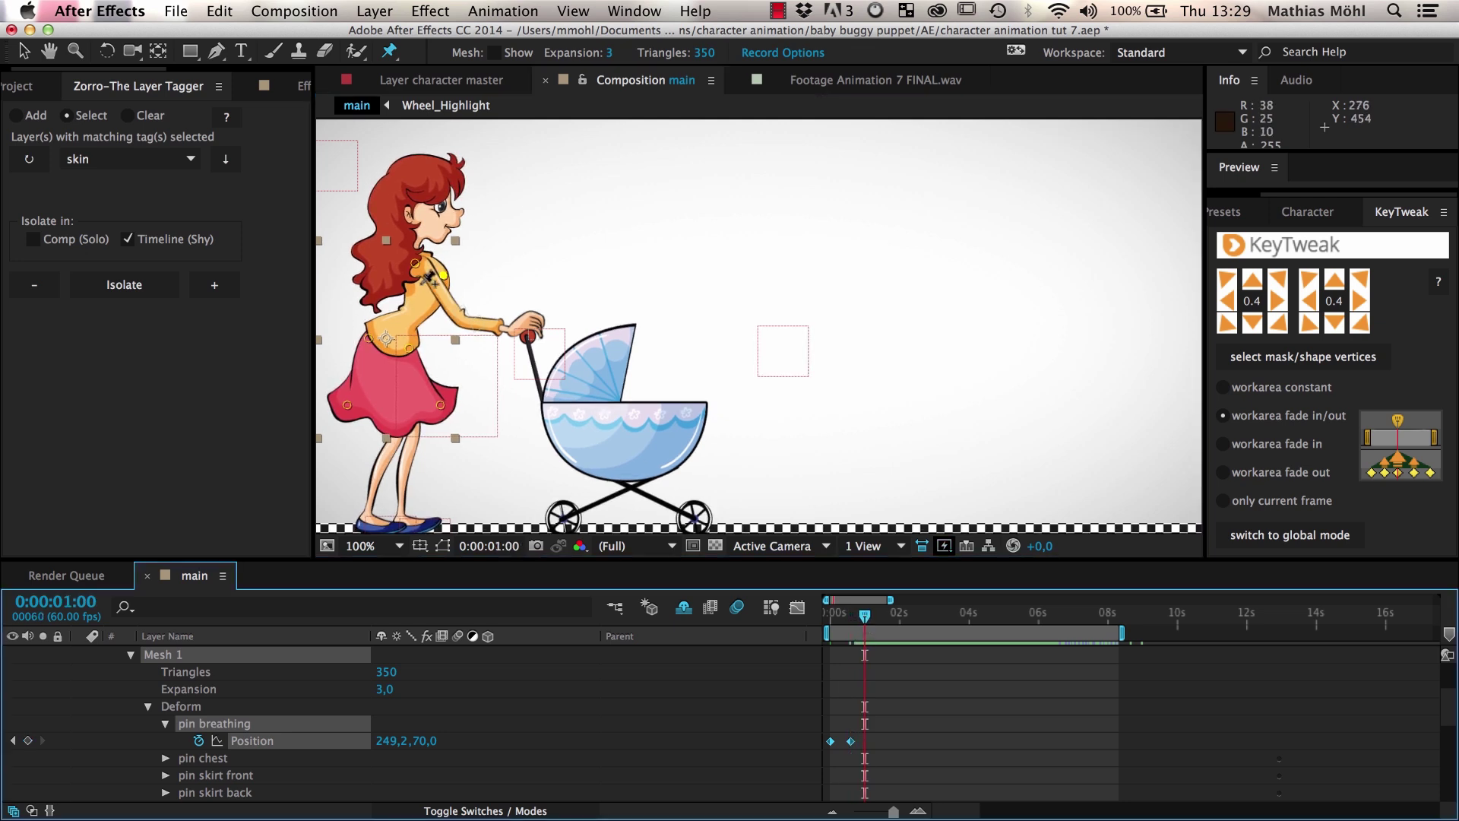
- Copy the first Position keyframe to the one-second mark to complete one breath
{"action": "left_click", "coordinate": [829, 741]}
{"action": "key", "text": "super+c"}
{"action": "key", "text": "super+v"}
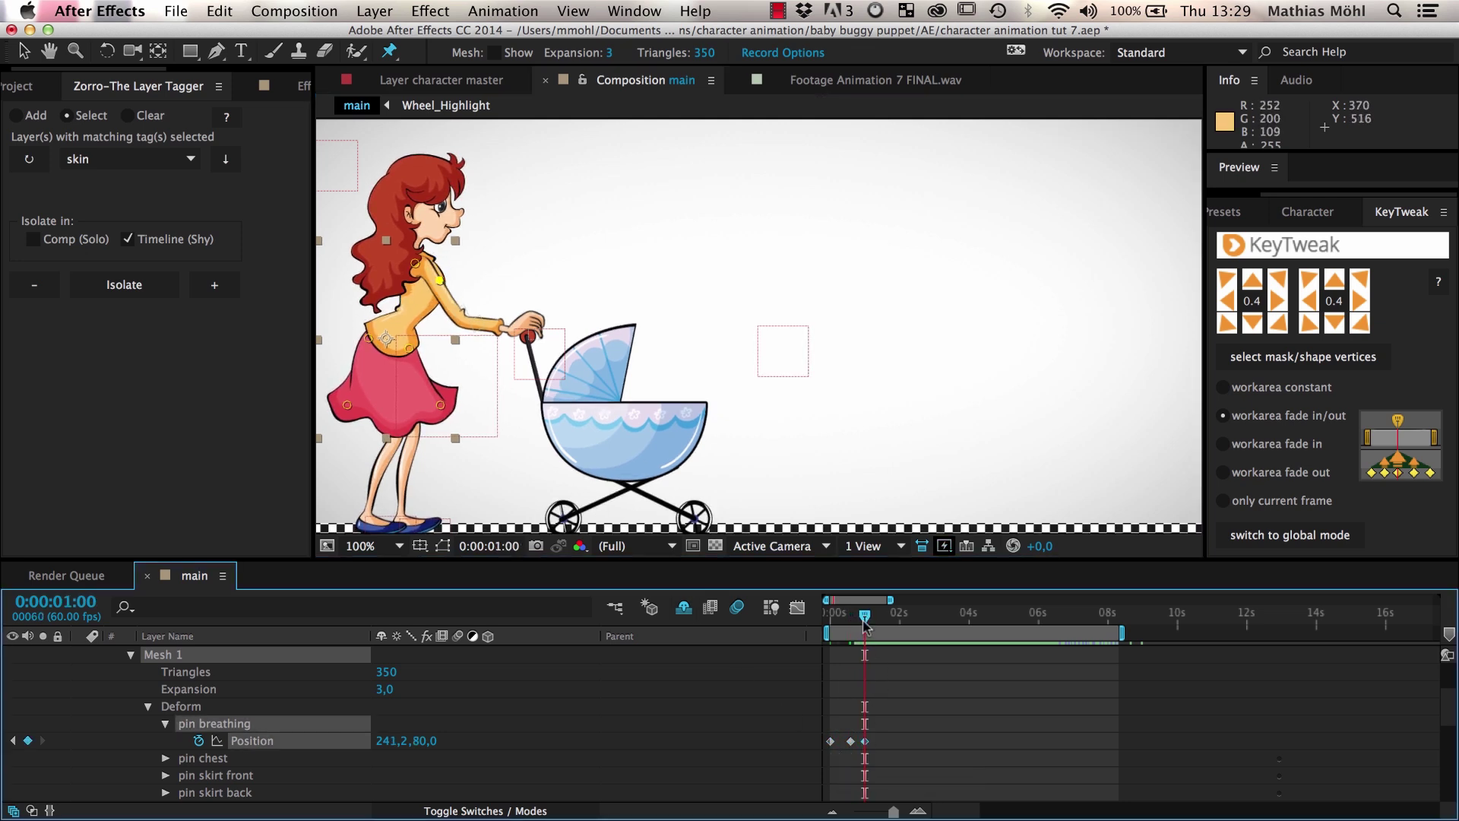
{"action": "left_click", "coordinate": [855, 617]}
{"action": "left_click_drag", "start_coordinate": [855, 617], "coordinate": [811, 642]}
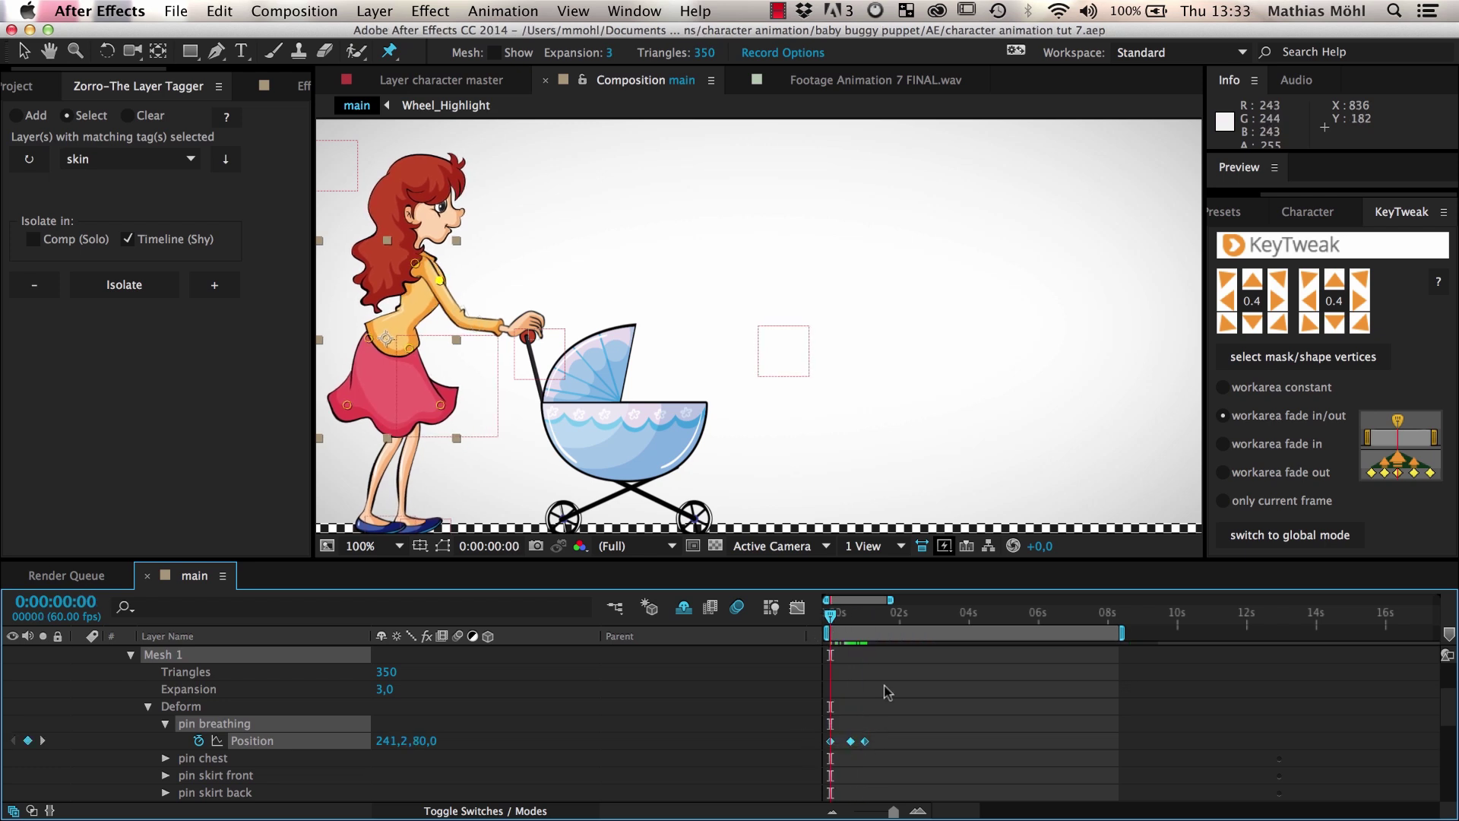
- Paste the three-keyframe breath cycle repeatedly along the timeline to about 8 s
{"action": "left_click", "coordinate": [908, 617]}
{"action": "left_click", "coordinate": [880, 617]}
{"action": "key", "text": "super+v"}
{"action": "left_click", "coordinate": [937, 617]}
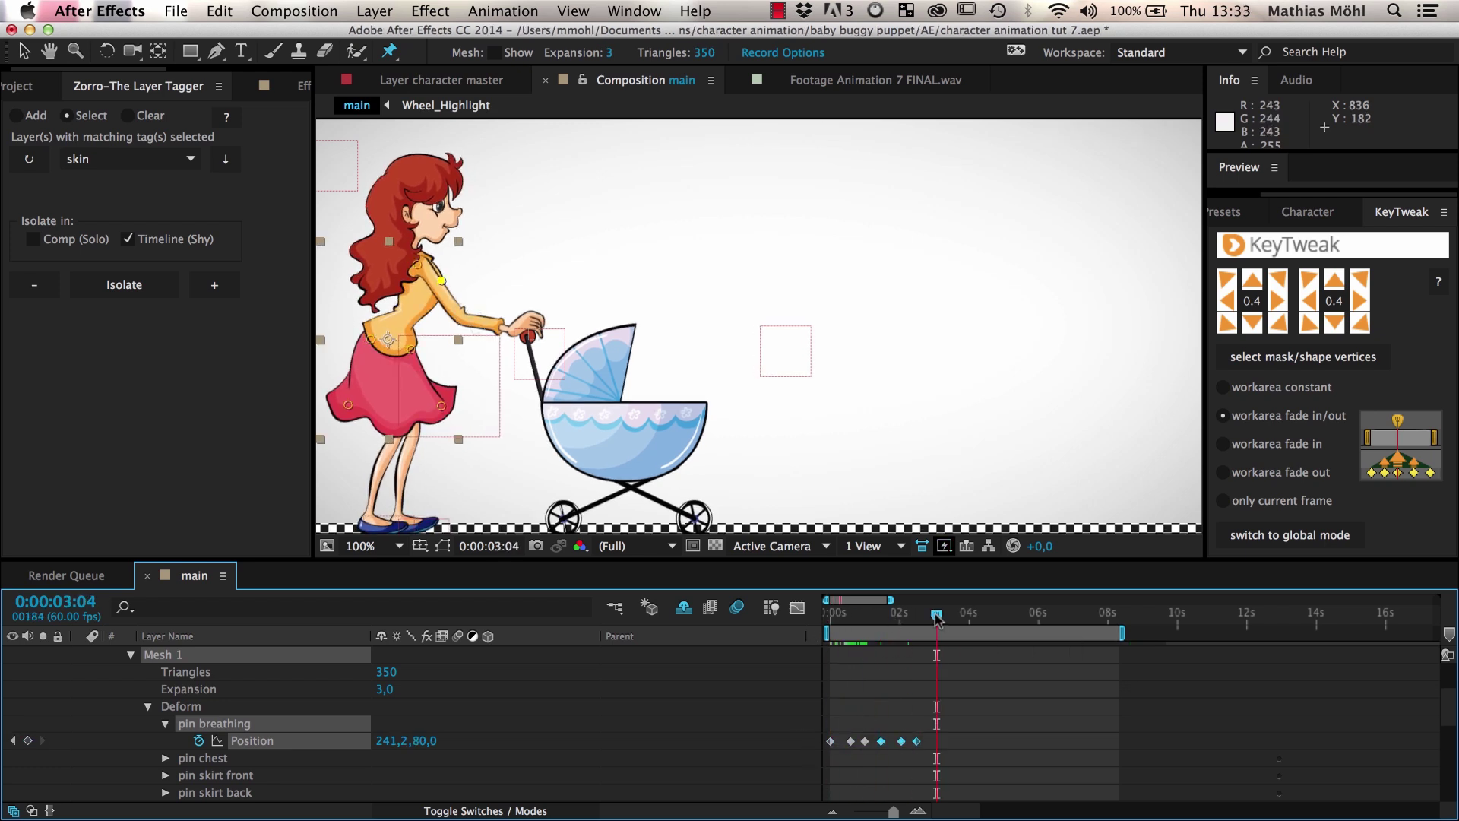
{"action": "key", "text": "super+v"}
{"action": "left_click", "coordinate": [994, 617]}
{"action": "key", "text": "super+v"}
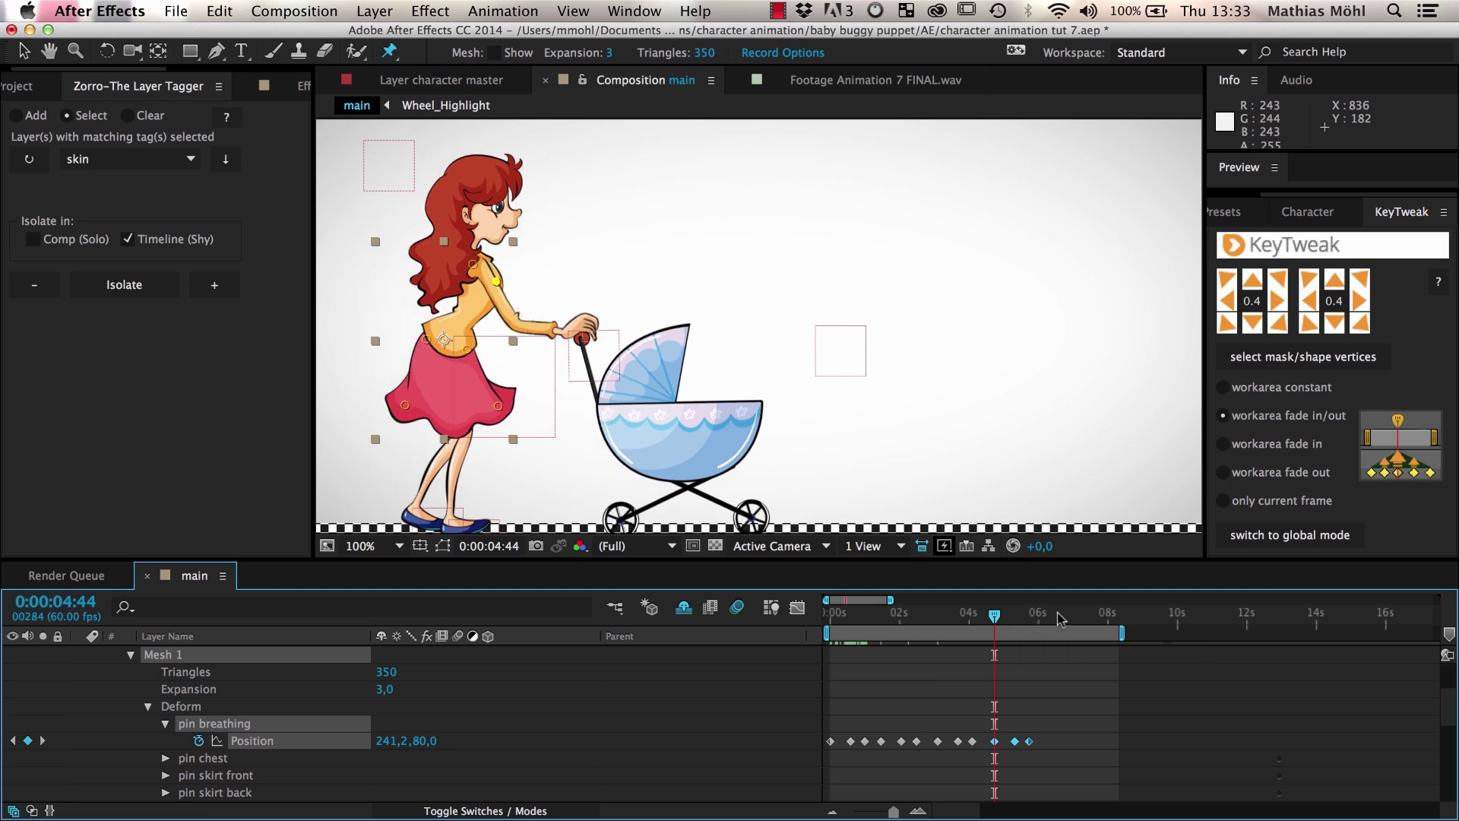
{"action": "left_click", "coordinate": [1059, 616]}
{"action": "key", "text": "super+v"}
{"action": "left_click", "coordinate": [1121, 614]}
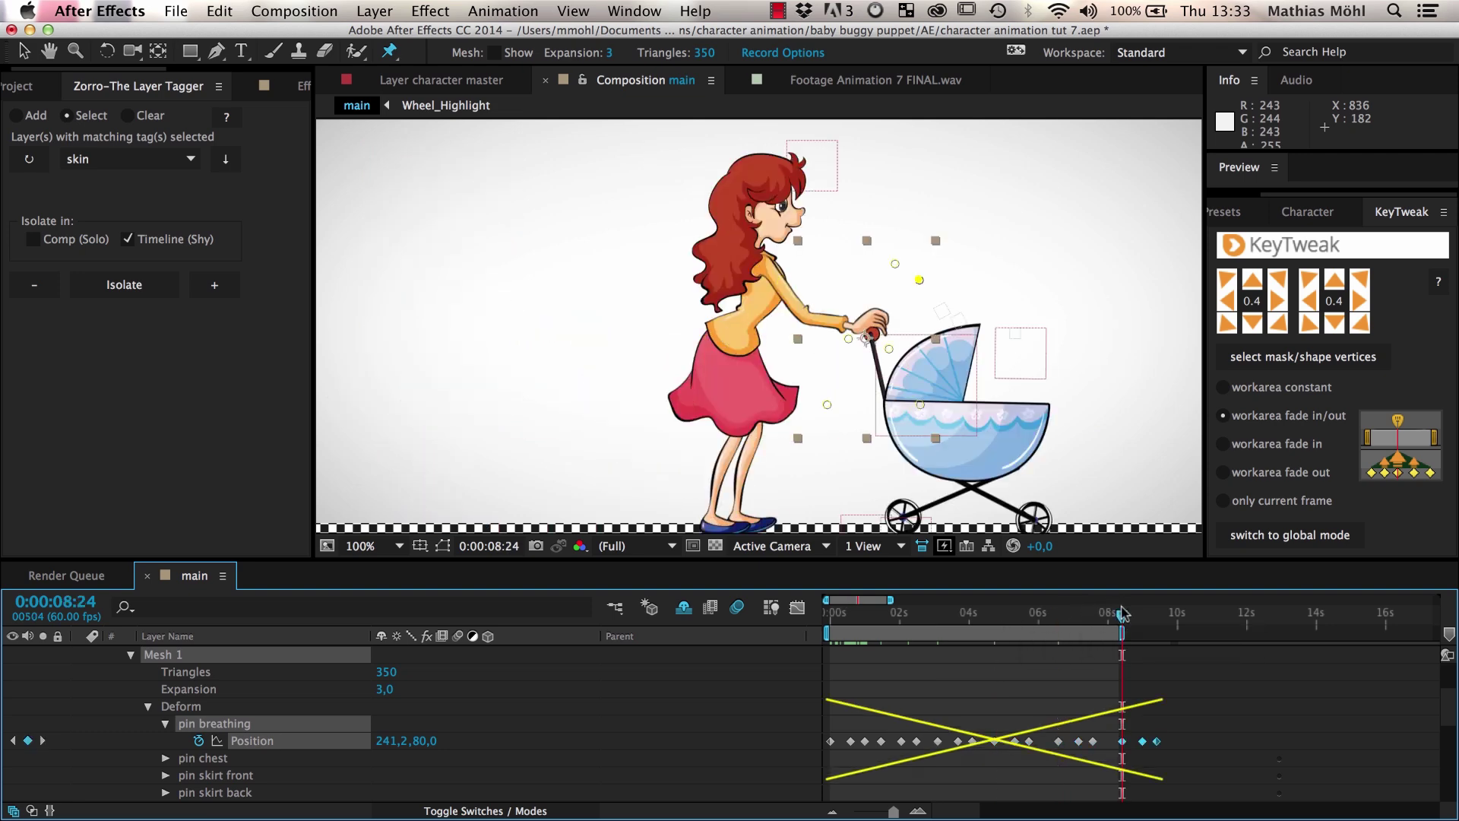
- Load the Loop iExpression from the Movement Modifier library
{"action": "left_click_drag", "start_coordinate": [1120, 612], "coordinate": [881, 612]}
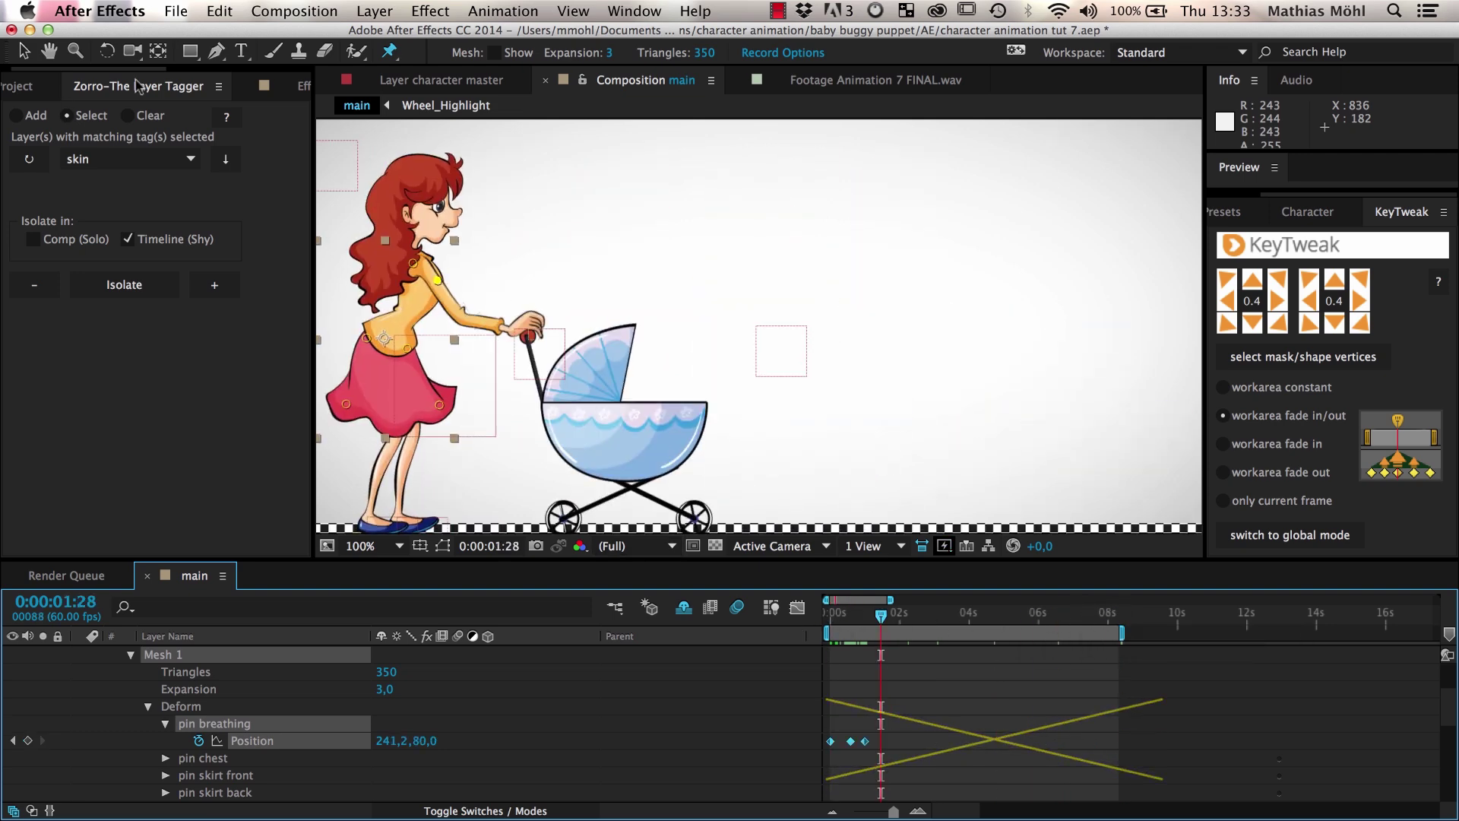
{"action": "scroll", "coordinate": [152, 86], "scroll_direction": "down", "scroll_amount": 2}
{"action": "left_click", "coordinate": [247, 85]}
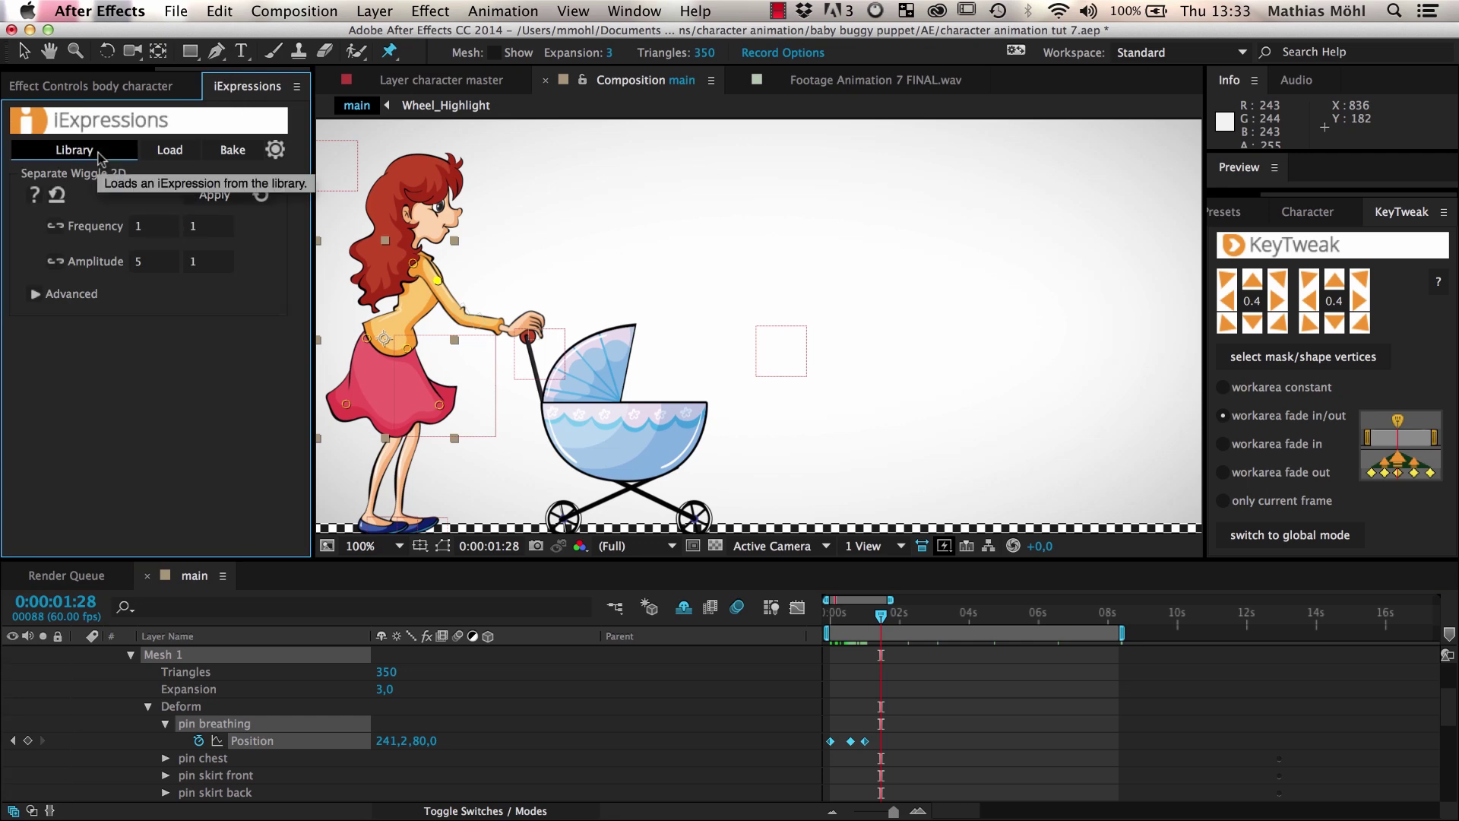
{"action": "left_click", "coordinate": [73, 149]}
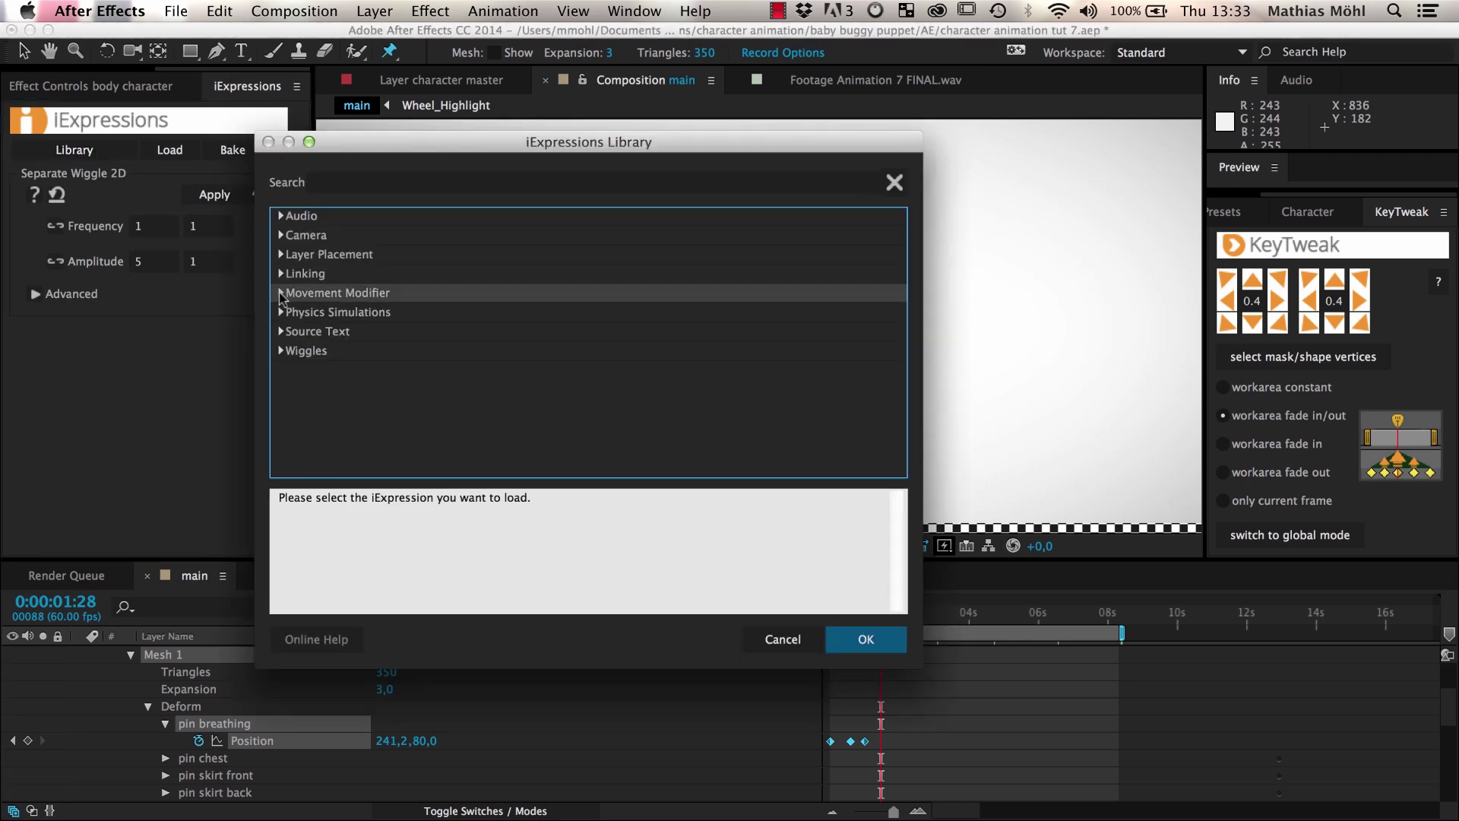
{"action": "left_click", "coordinate": [281, 295]}
{"action": "left_click", "coordinate": [309, 315]}
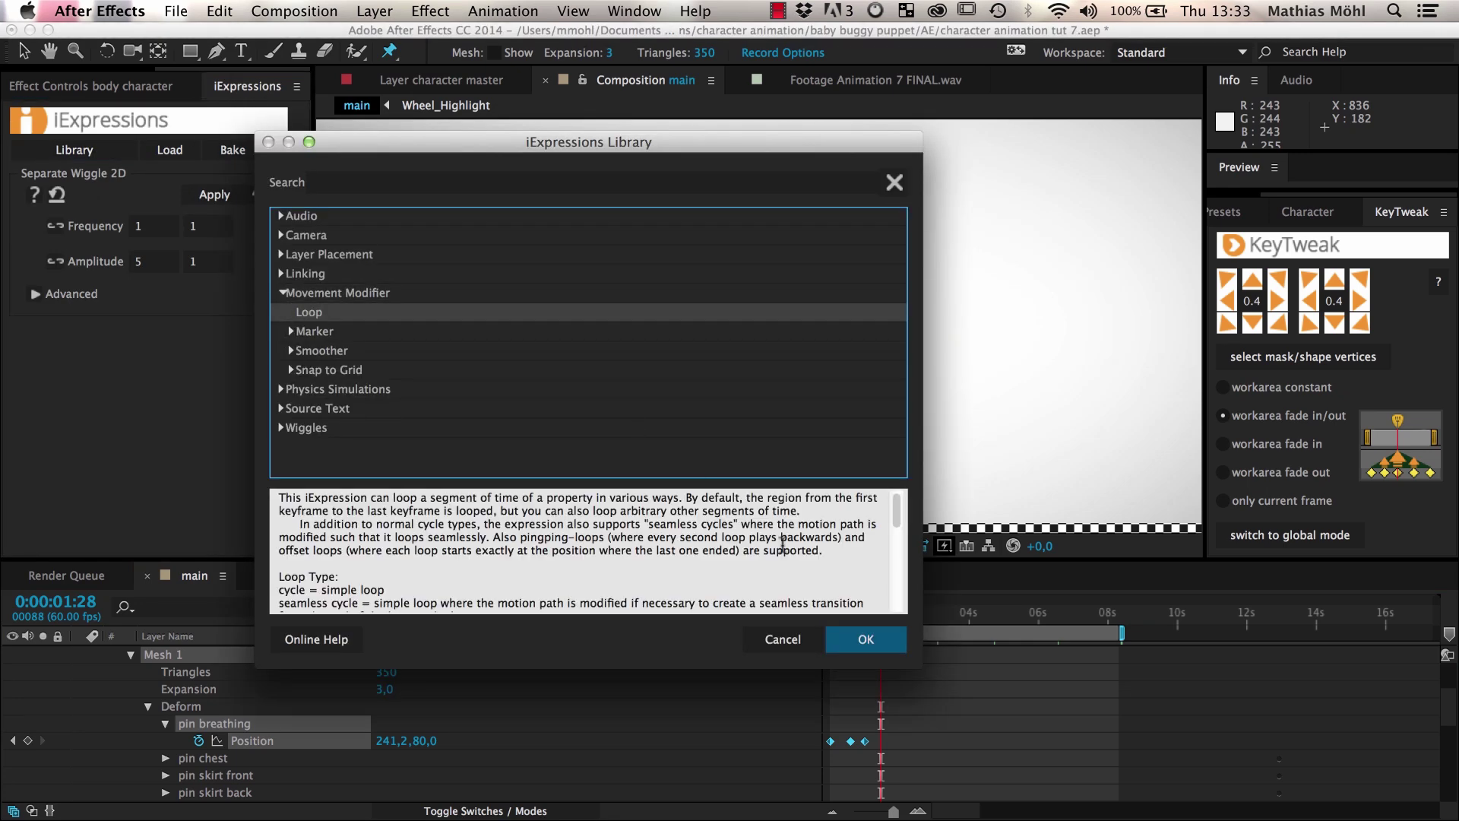
{"action": "left_click", "coordinate": [866, 639]}
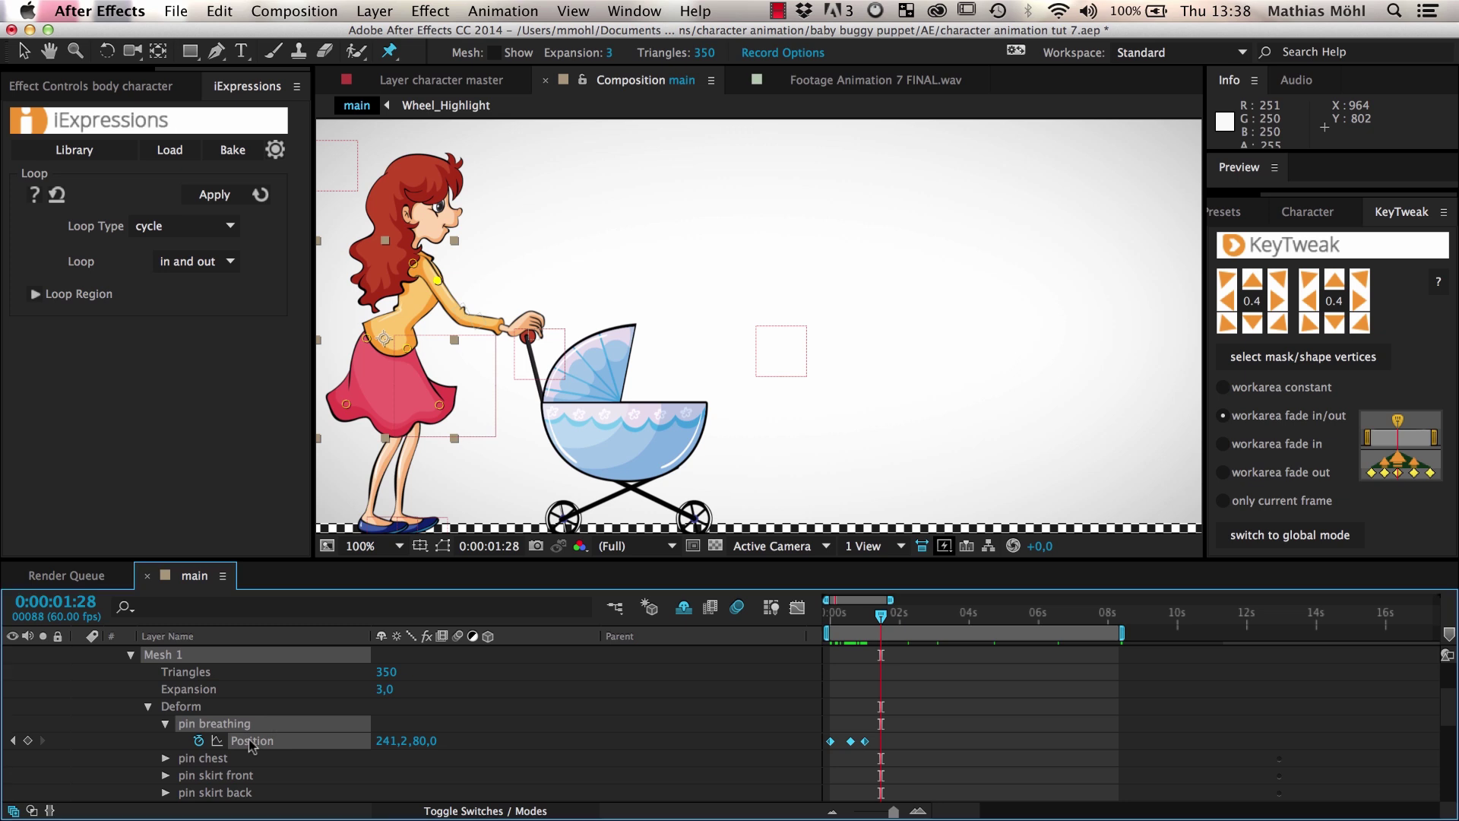
- Apply Loop to pin breathing's Position with the loop type kept at cycle
{"action": "left_click", "coordinate": [215, 196]}
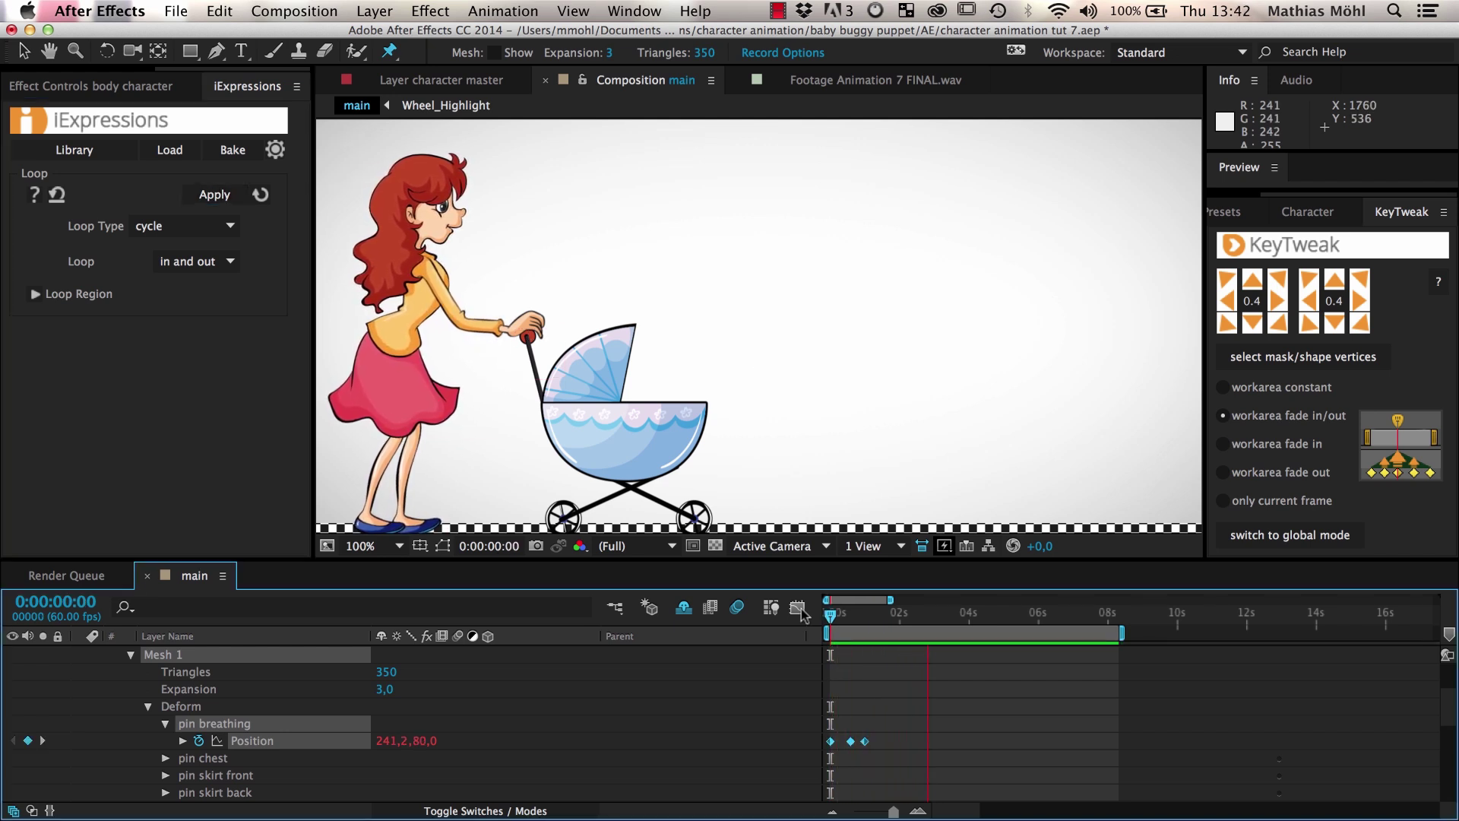
{"action": "key", "text": "space"}
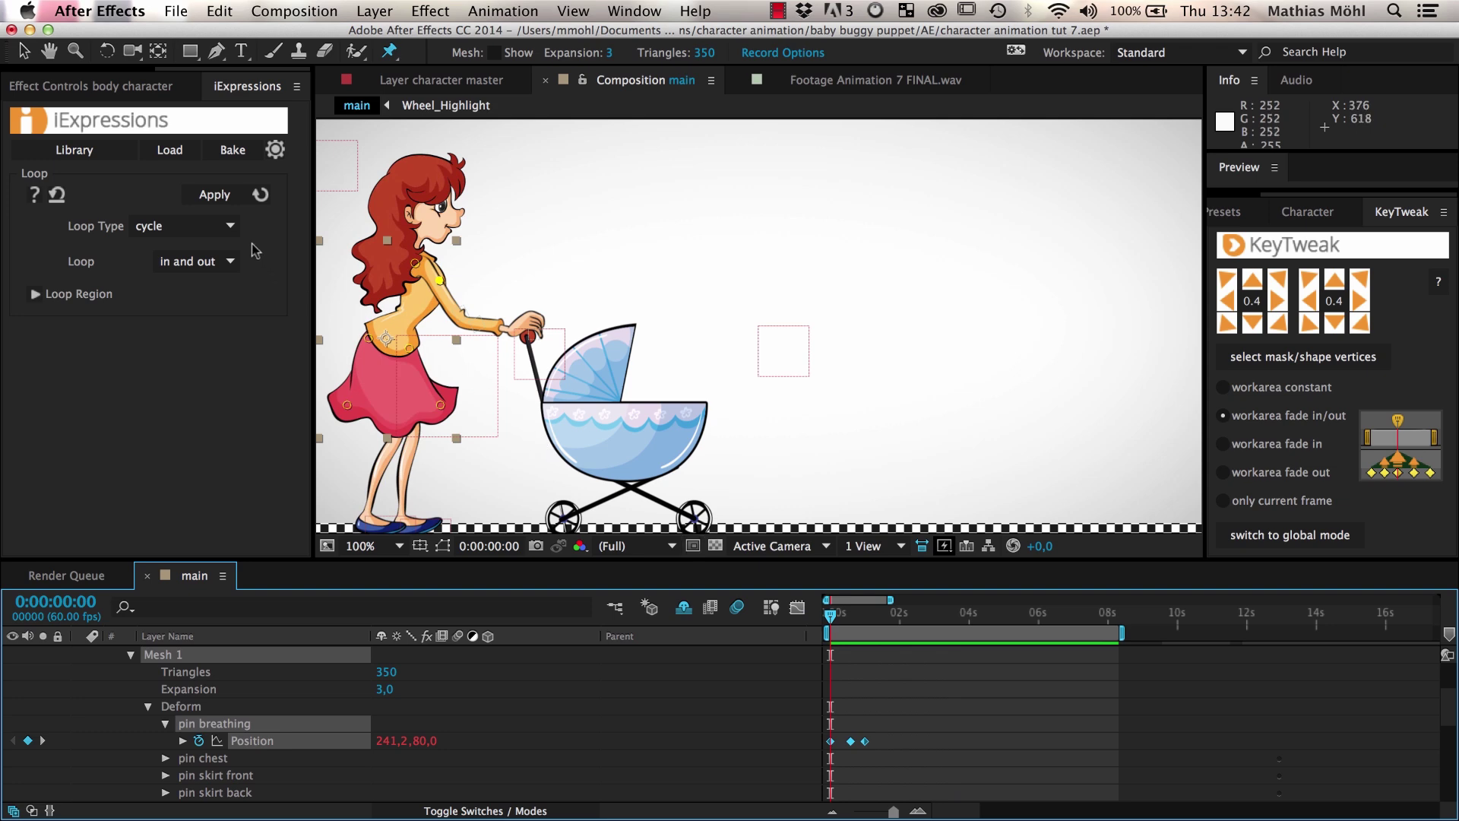
{"action": "left_click", "coordinate": [231, 227]}
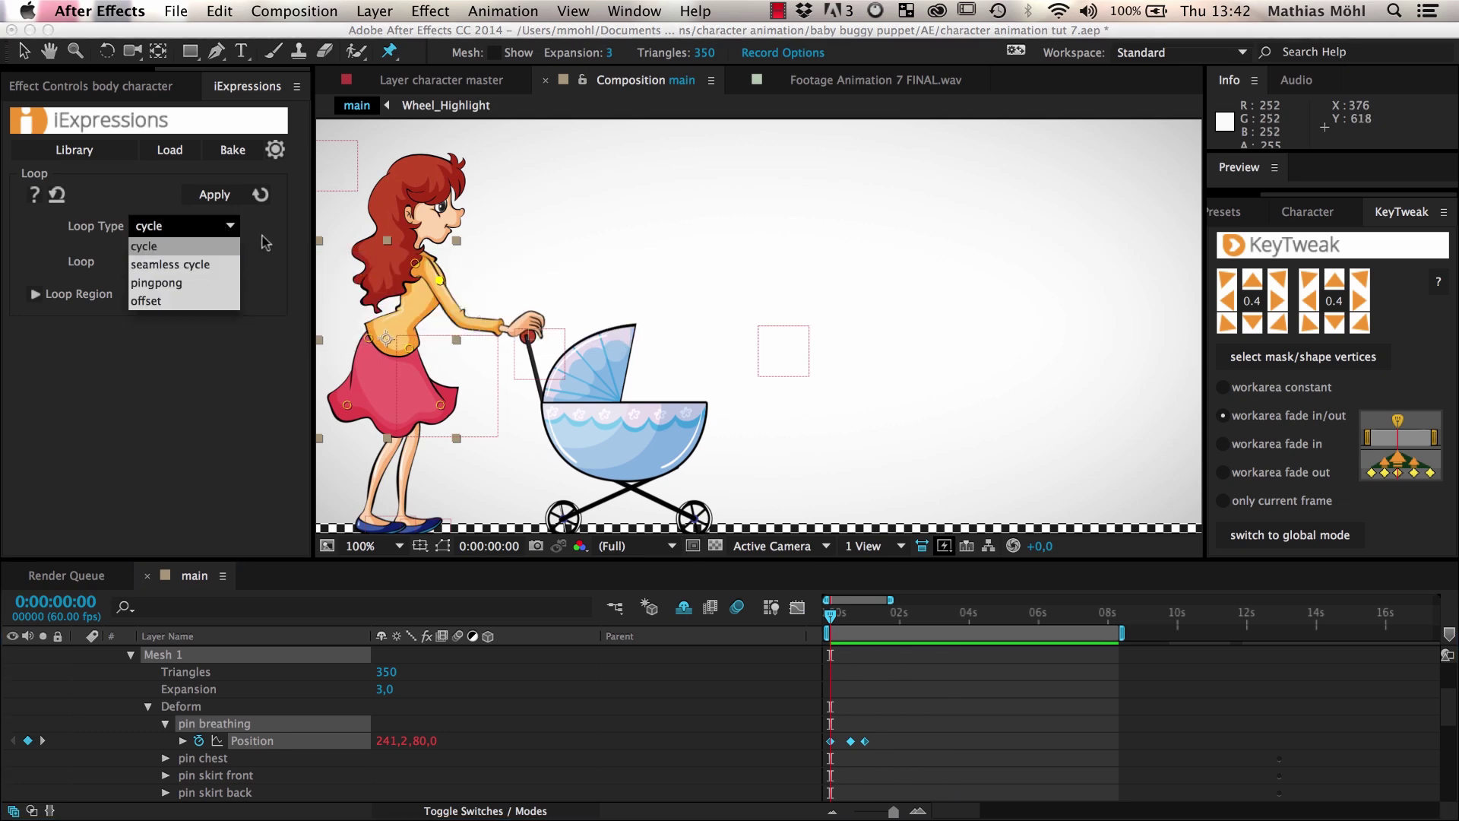
{"action": "left_click", "coordinate": [282, 223]}
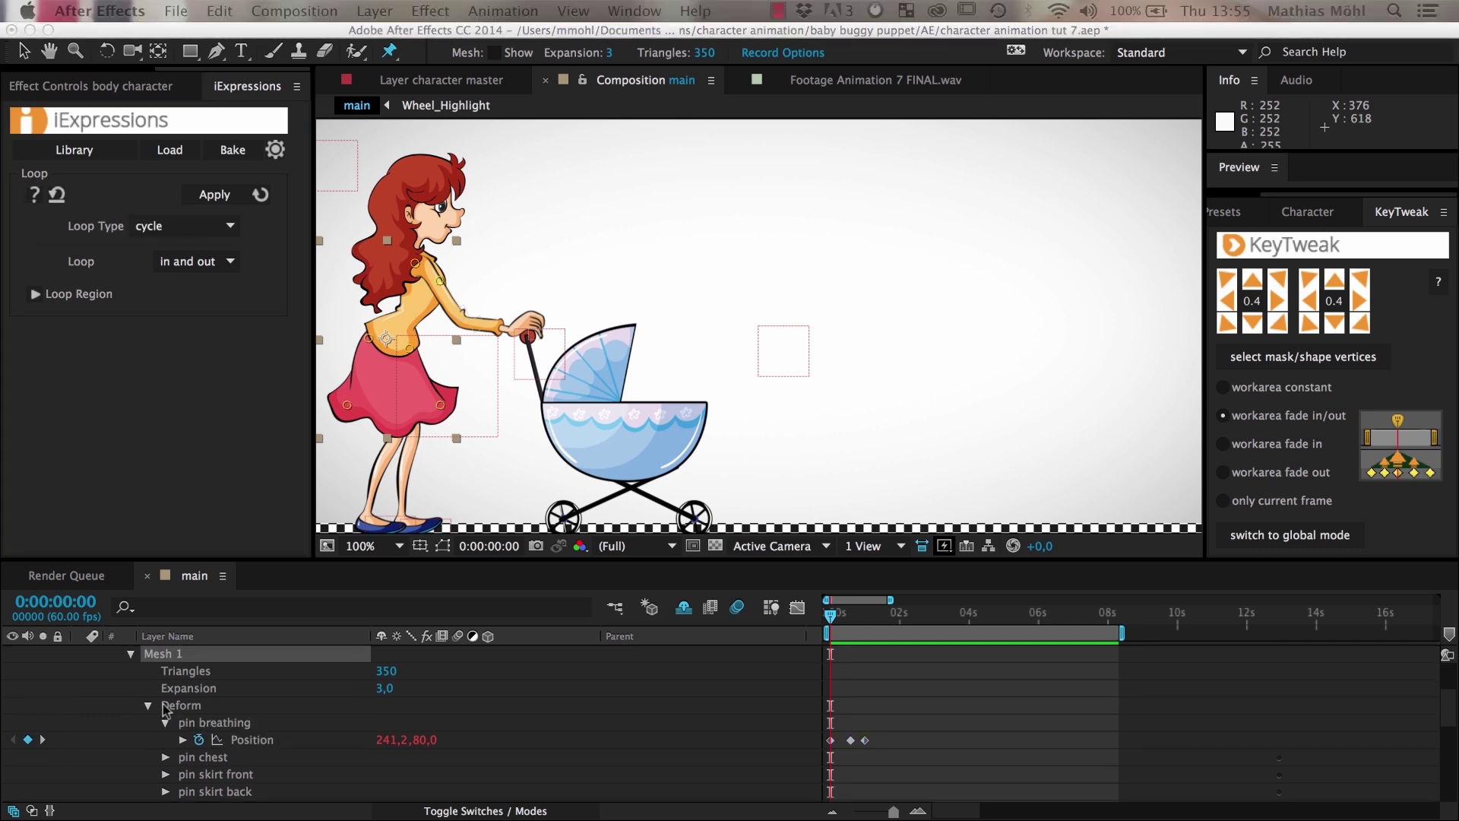
- Add puppet pins to head character on the face, top of head and hair near the shoulder
{"action": "scroll", "coordinate": [165, 709], "scroll_direction": "up", "scroll_amount": 3}
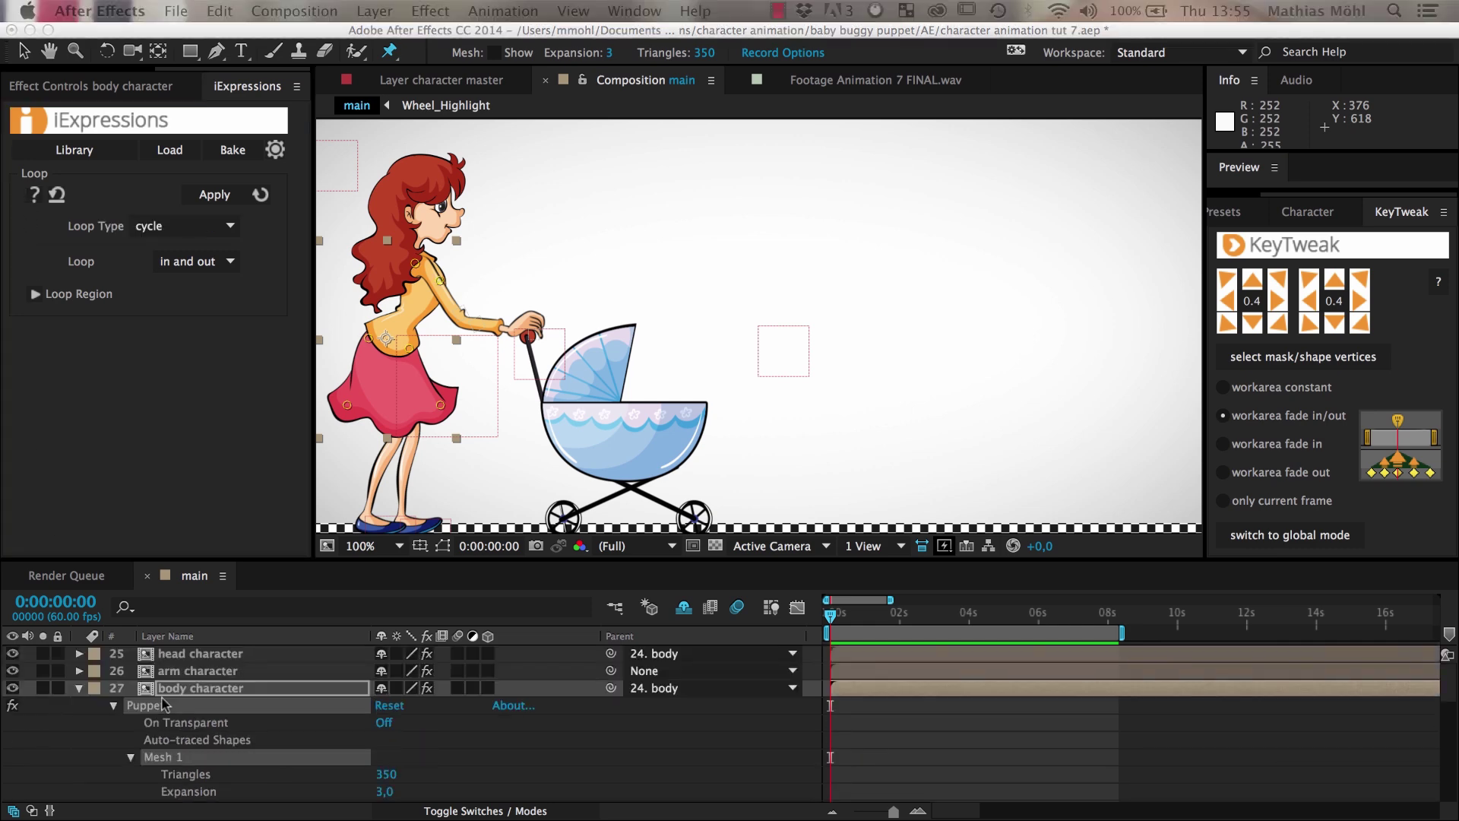
{"action": "left_click", "coordinate": [184, 658]}
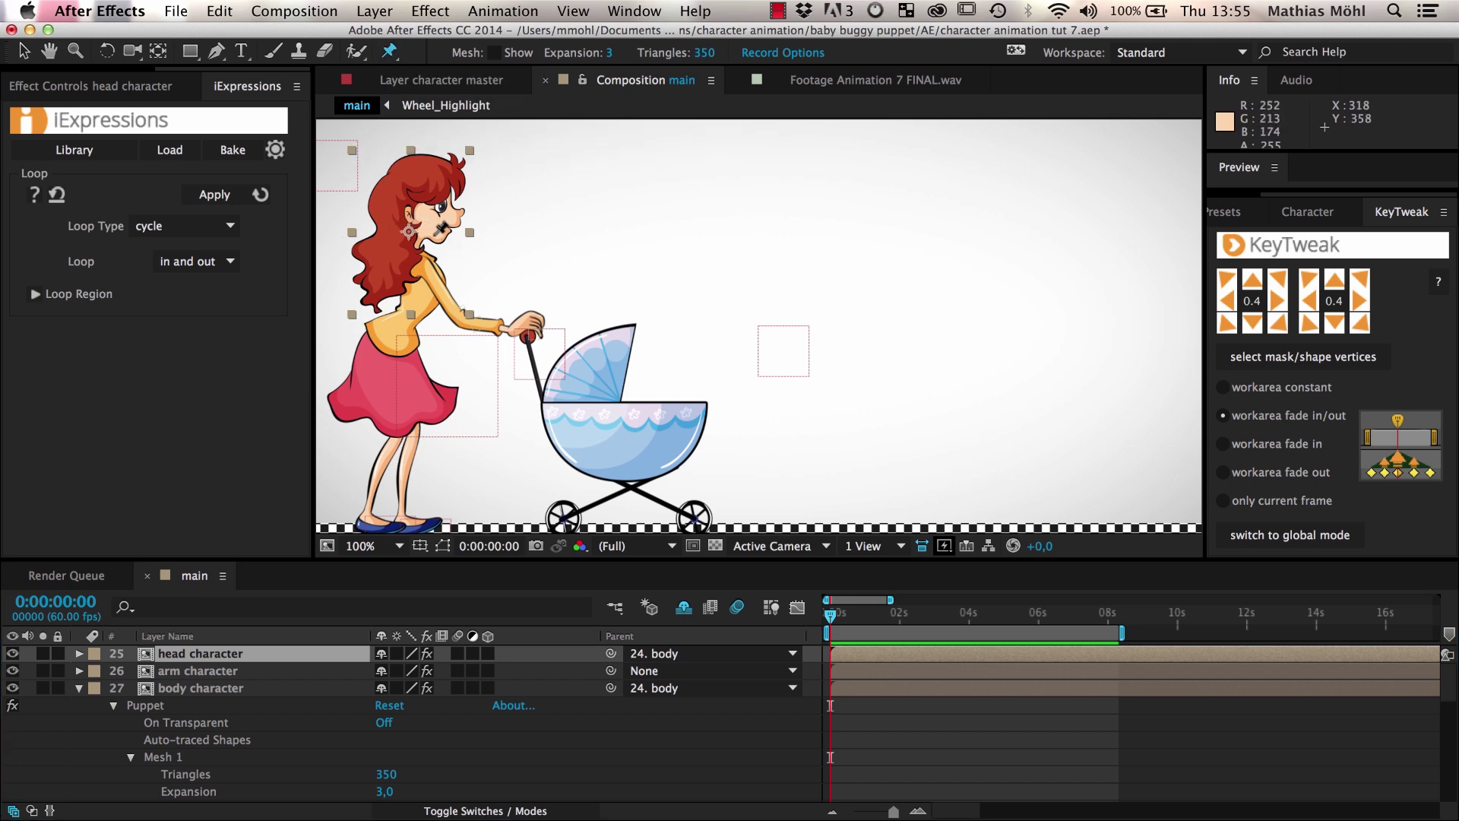
{"action": "left_click", "coordinate": [430, 233]}
{"action": "left_click", "coordinate": [431, 191]}
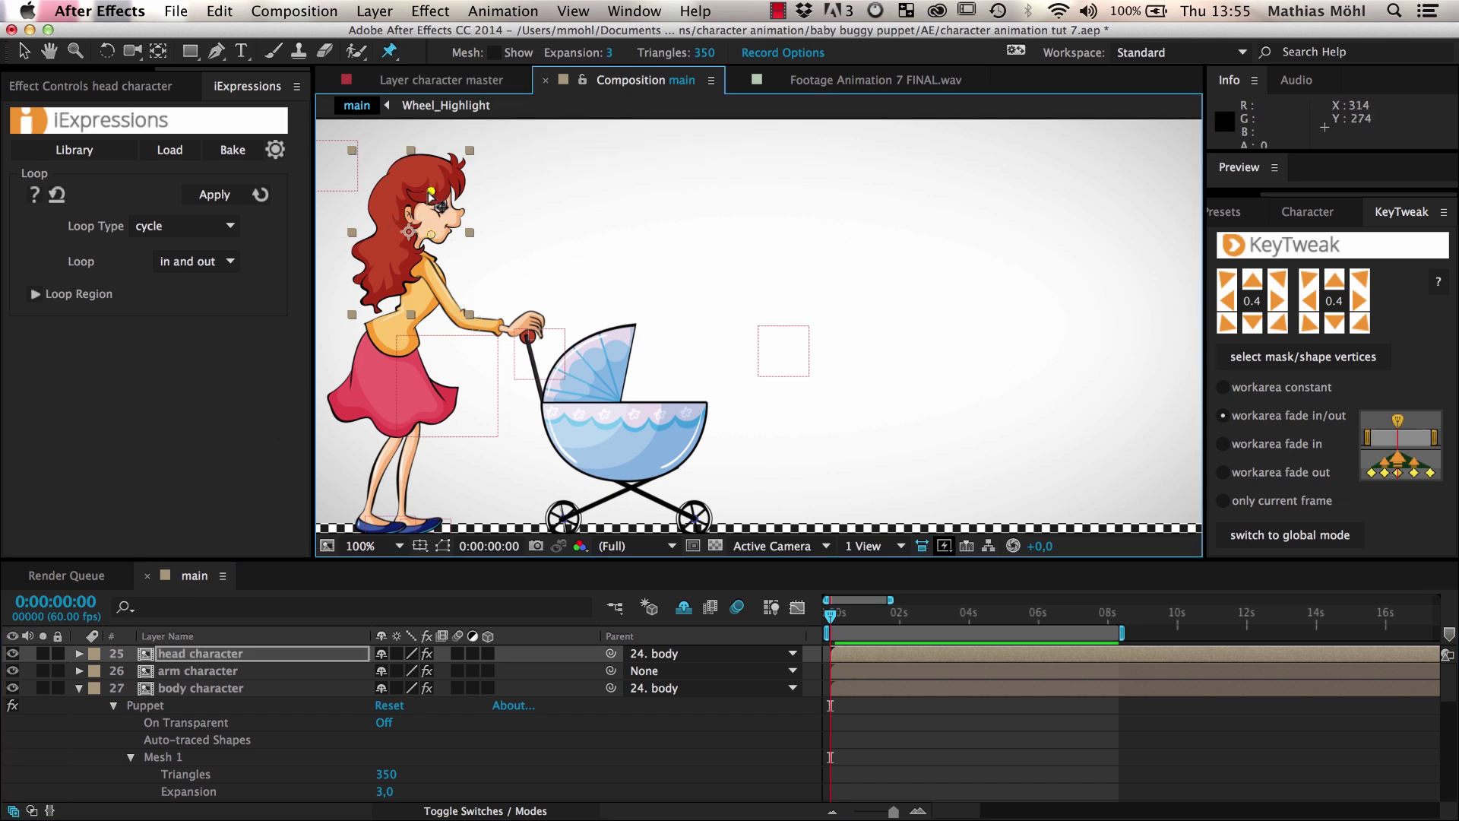
{"action": "left_click", "coordinate": [373, 290]}
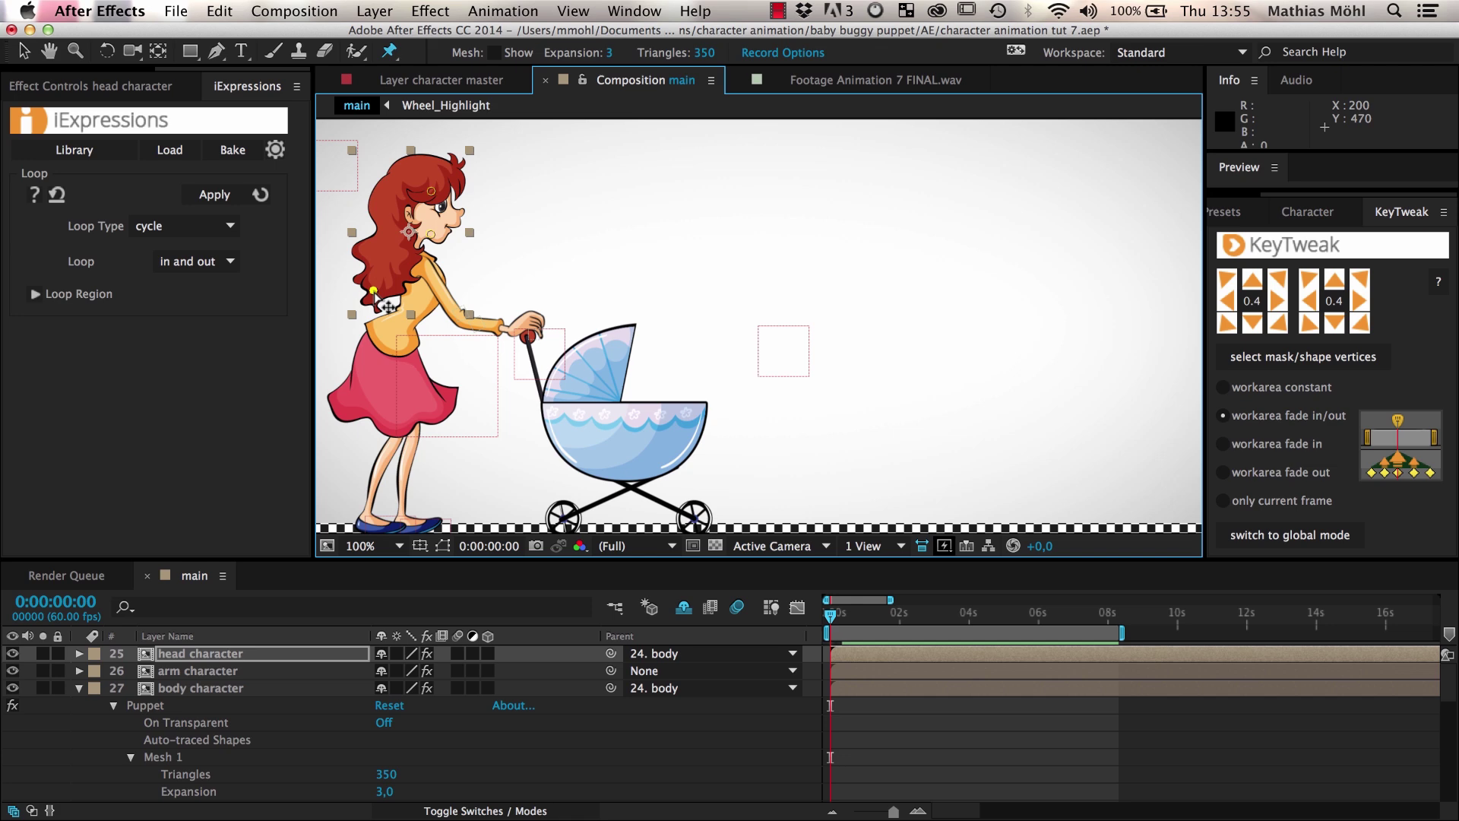
- Rename head character's Puppet Pin 3 to 'hair tips pin'
{"action": "left_click", "coordinate": [225, 655]}
{"action": "key", "text": "e"}
{"action": "left_click", "coordinate": [113, 670]}
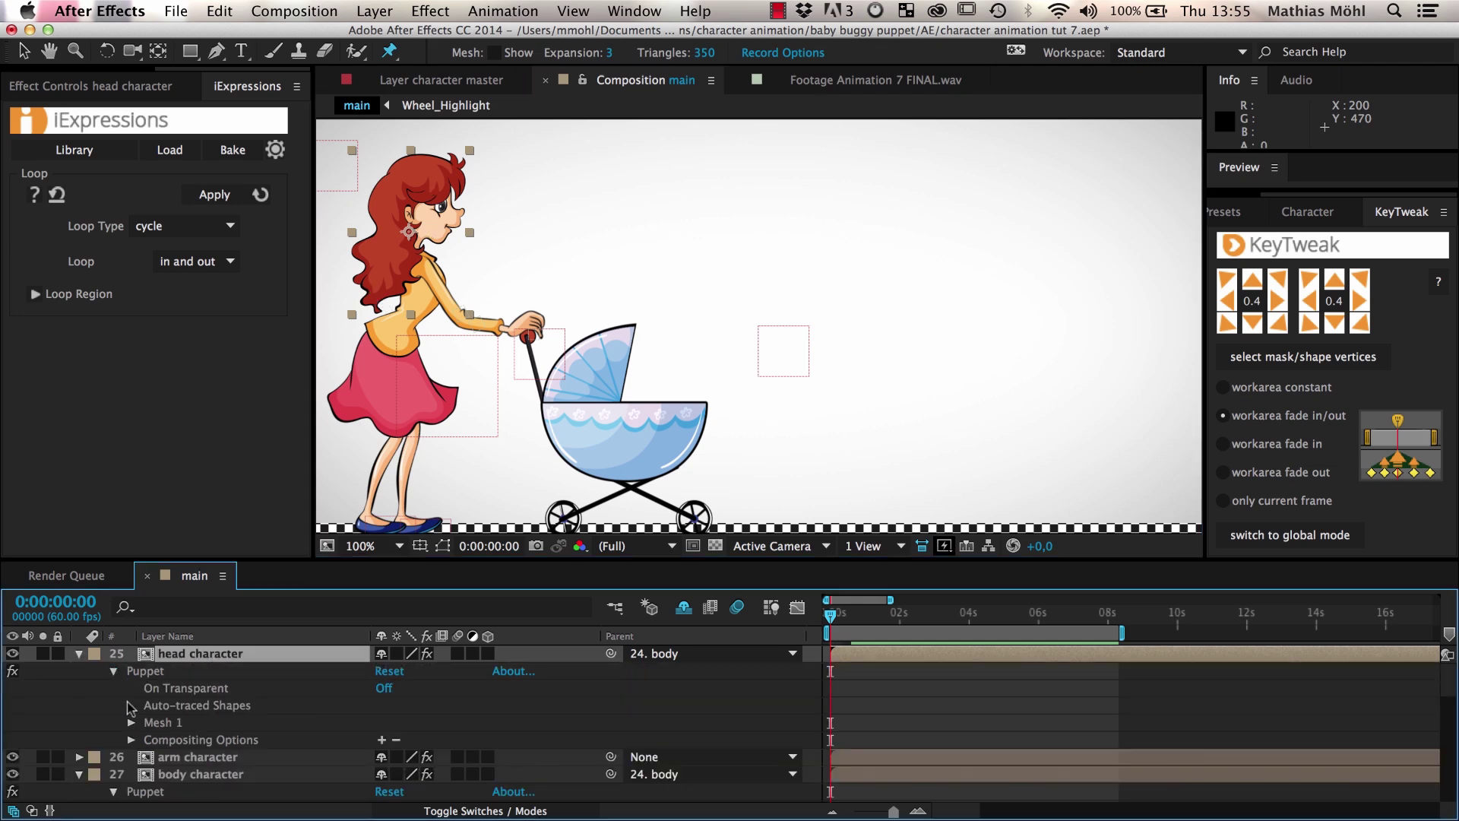
{"action": "left_click", "coordinate": [131, 722]}
{"action": "left_click", "coordinate": [148, 774]}
{"action": "scroll", "coordinate": [149, 774], "scroll_direction": "down", "scroll_amount": 1}
{"action": "left_click", "coordinate": [204, 758]}
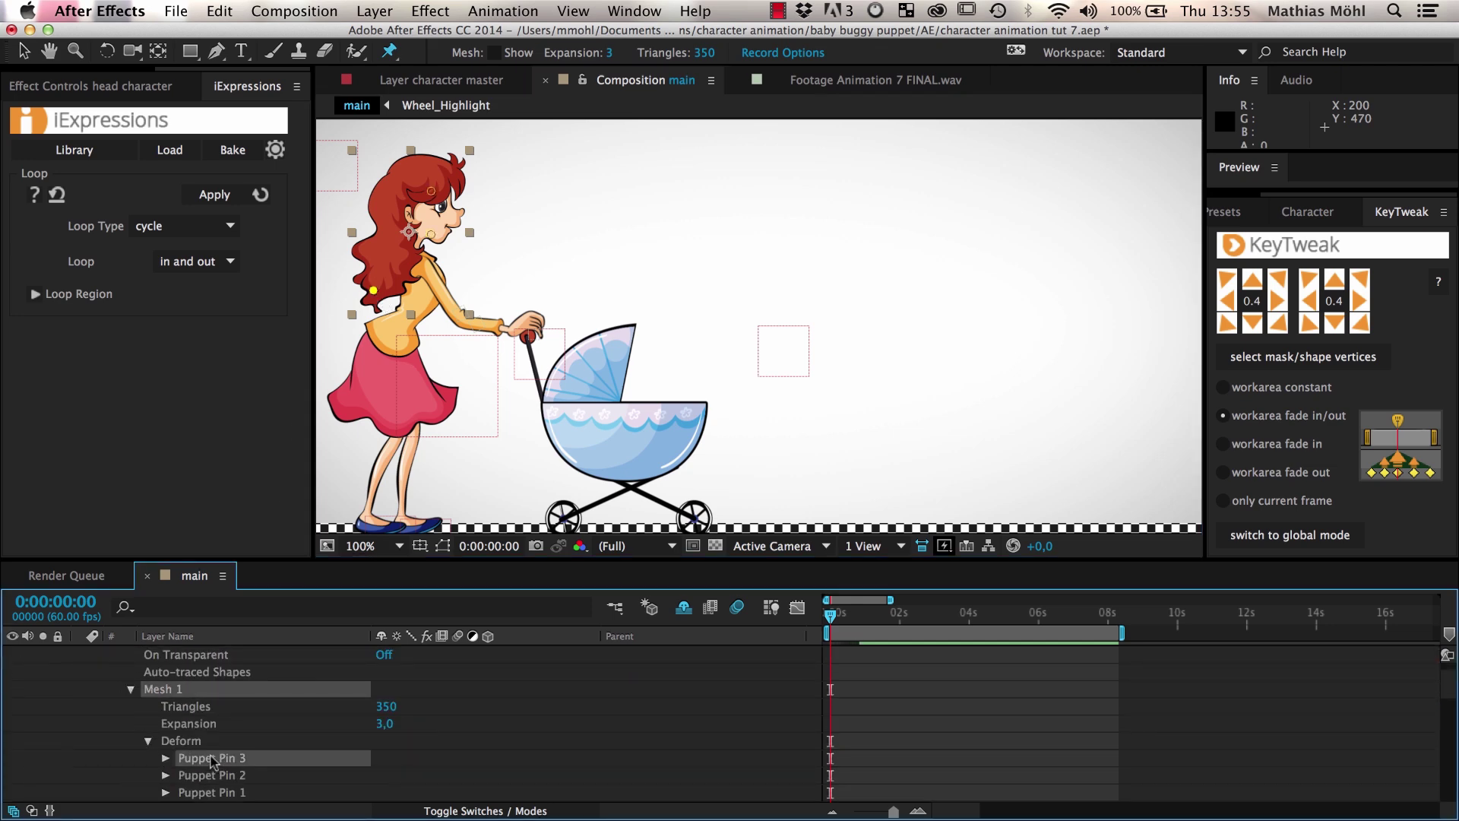
{"action": "key", "text": "Return"}
{"action": "type", "text": "ha"}
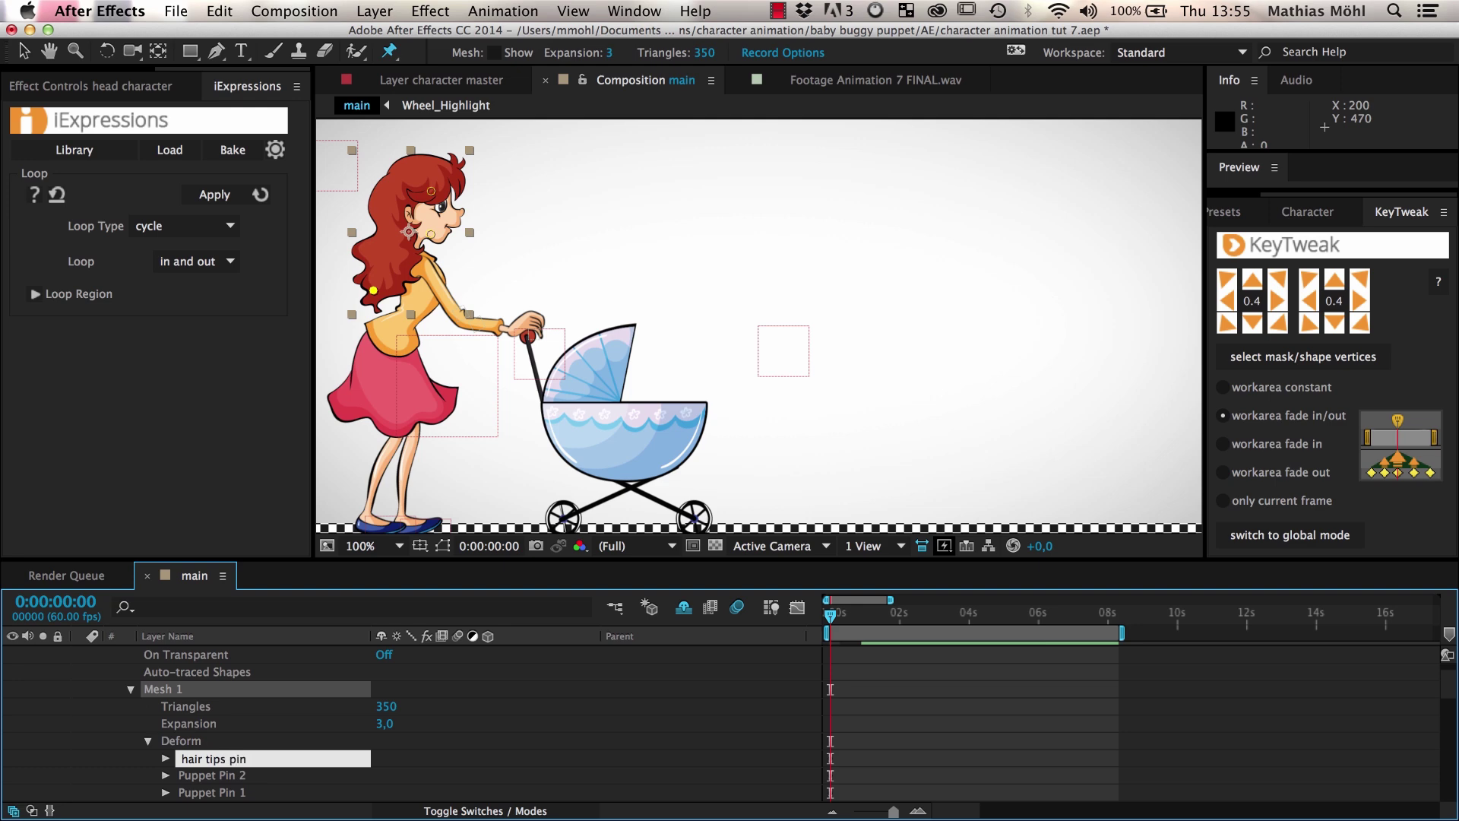
{"action": "type", "text": "ir tips pin"}
{"action": "key", "text": "Return"}
- Add a null 'hair tips extra pin' on the shoulder hair, parented to head character
{"action": "left_click", "coordinate": [375, 10]}
{"action": "mouse_move", "coordinate": [425, 36]}
{"action": "left_click", "coordinate": [667, 116]}
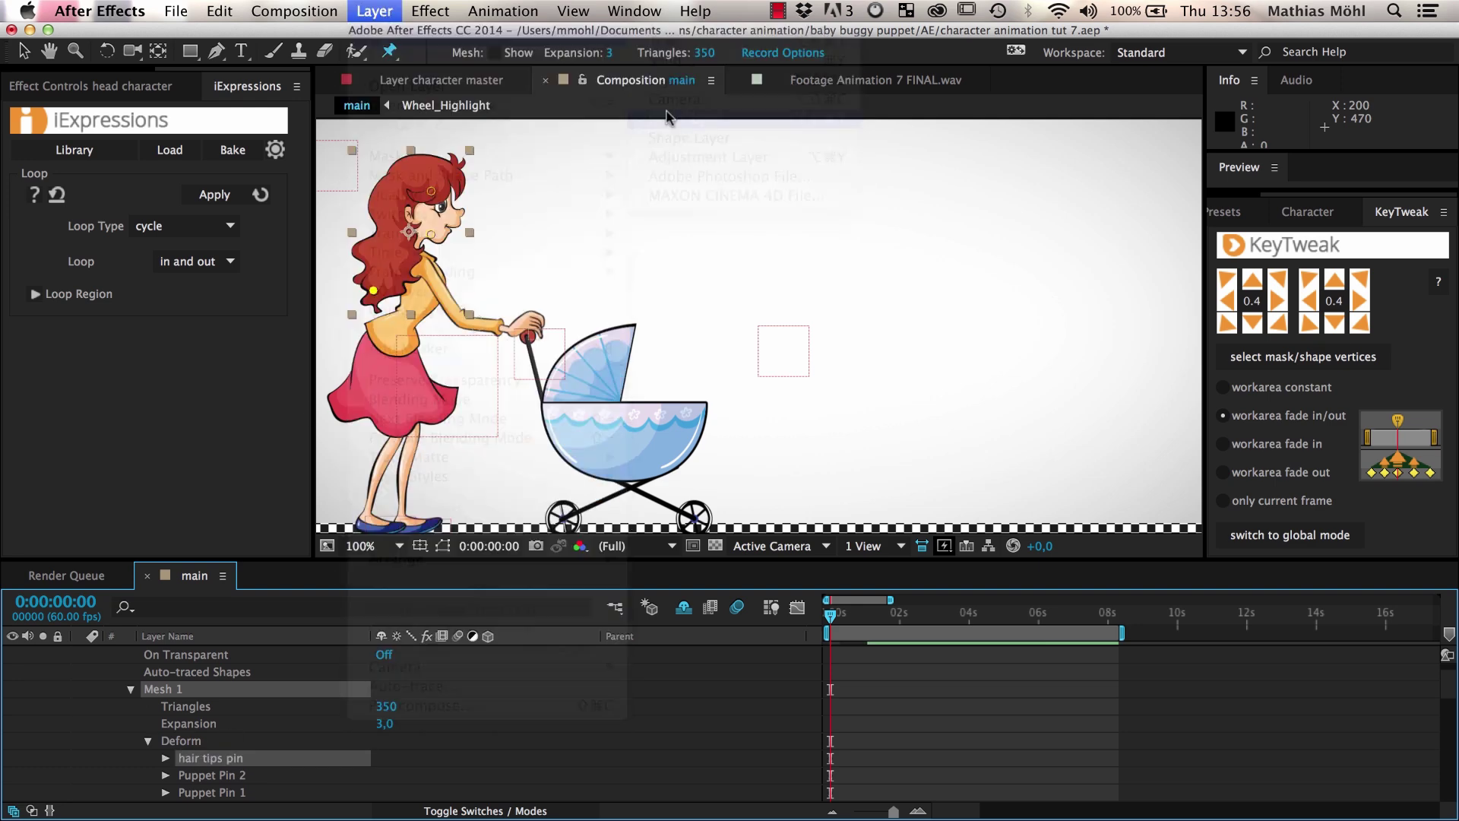
{"action": "key", "text": "Return"}
{"action": "type", "text": "hair tips extra pin"}
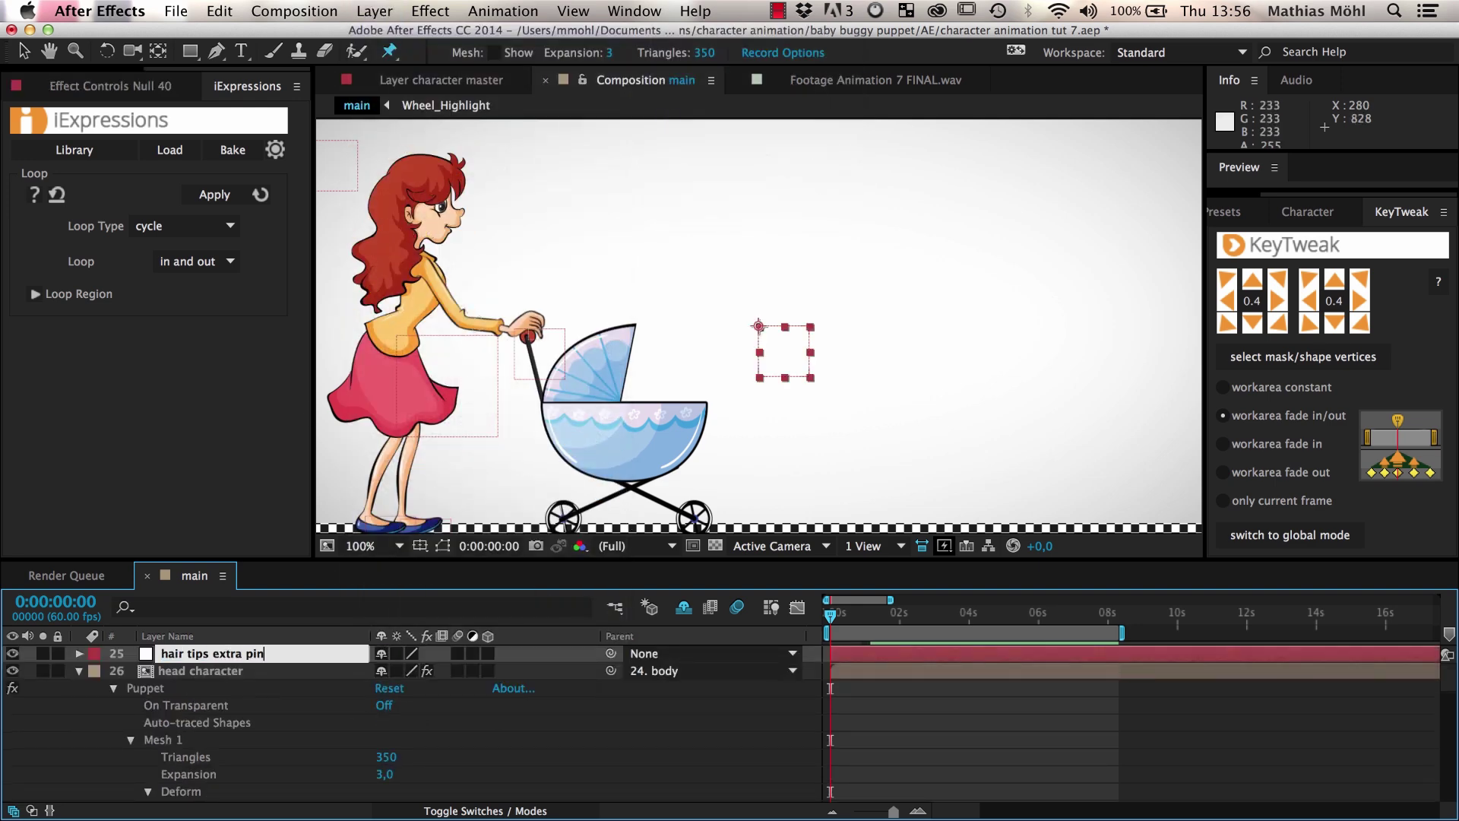
{"action": "key", "text": "Return"}
{"action": "left_click_drag", "start_coordinate": [758, 327], "coordinate": [373, 299]}
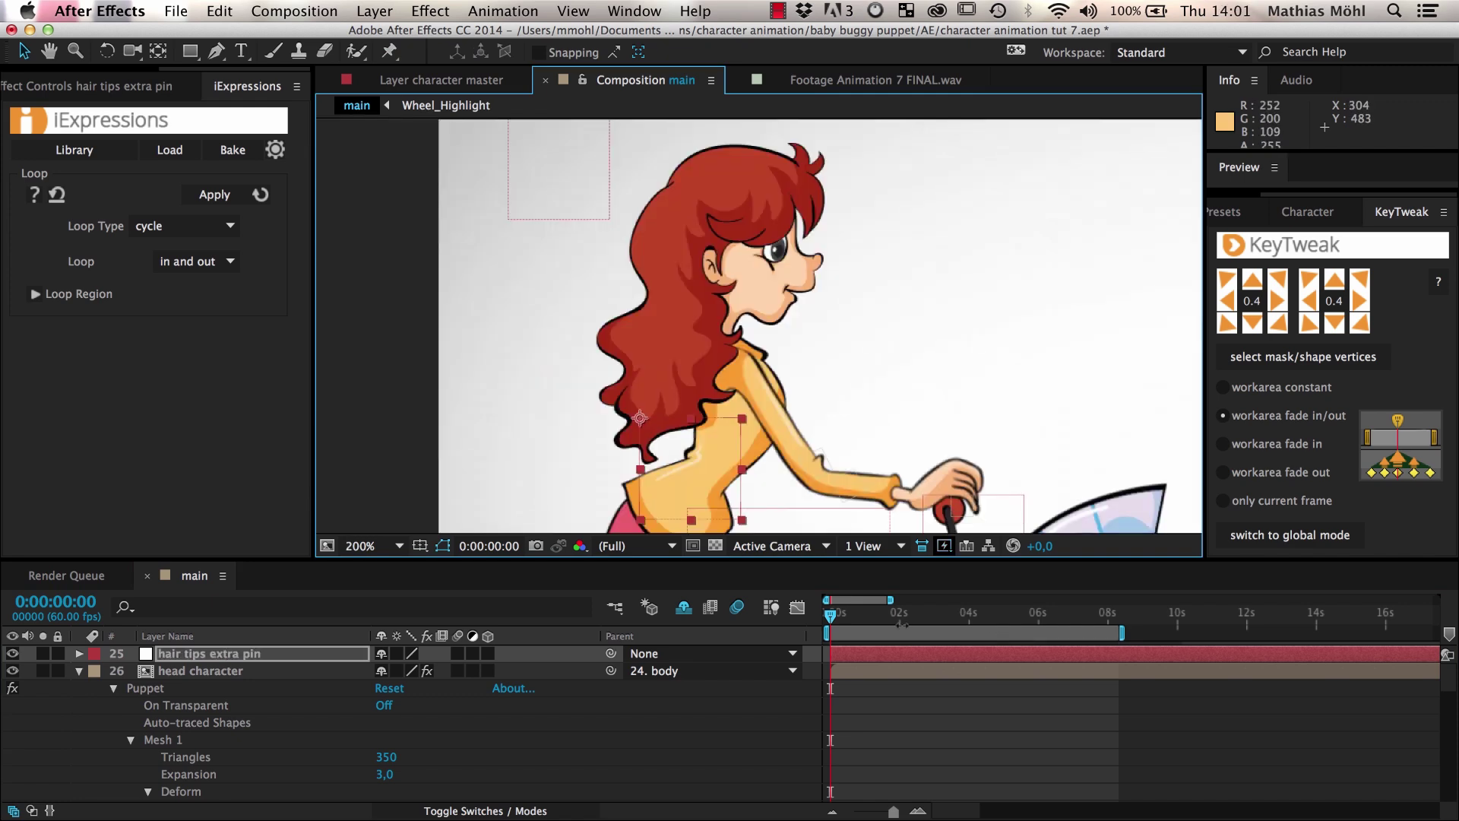
{"action": "left_click", "coordinate": [363, 659]}
{"action": "left_click_drag", "start_coordinate": [611, 653], "coordinate": [319, 679]}
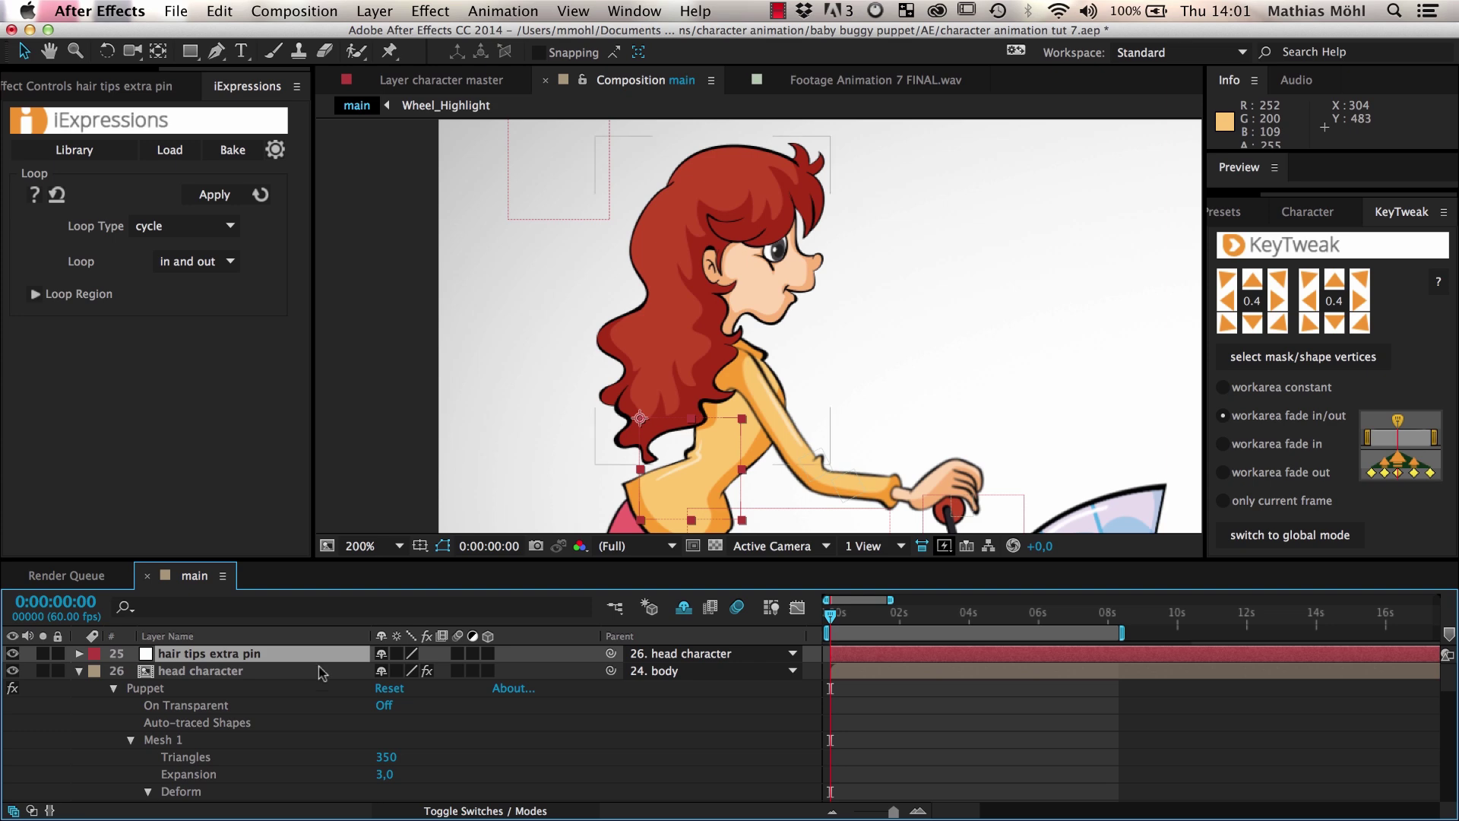
- Load the Softlink Puppet Pin To Layers expression via a 'soft' library search
{"action": "left_click", "coordinate": [104, 154]}
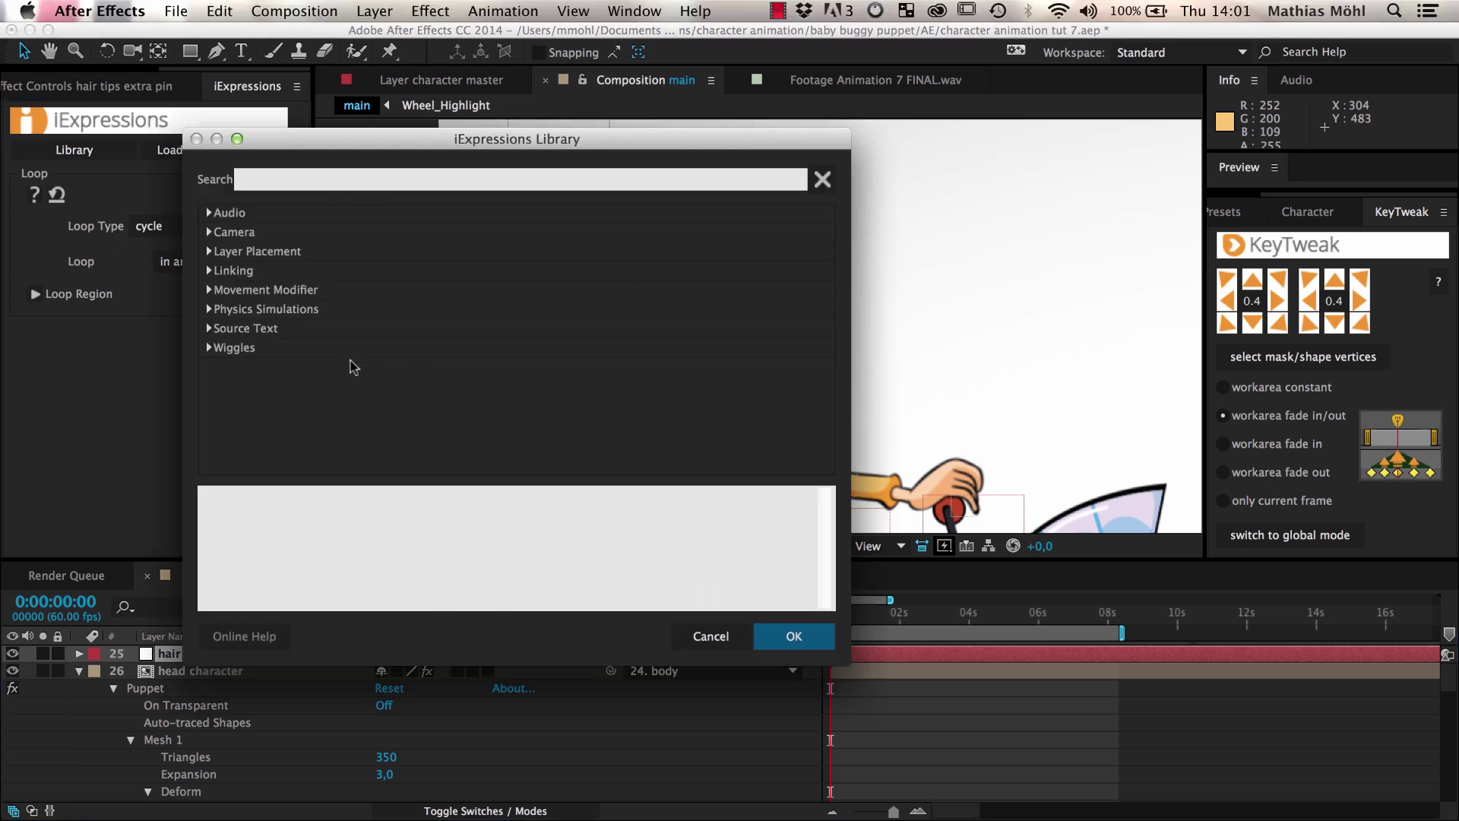
{"action": "type", "text": "soft"}
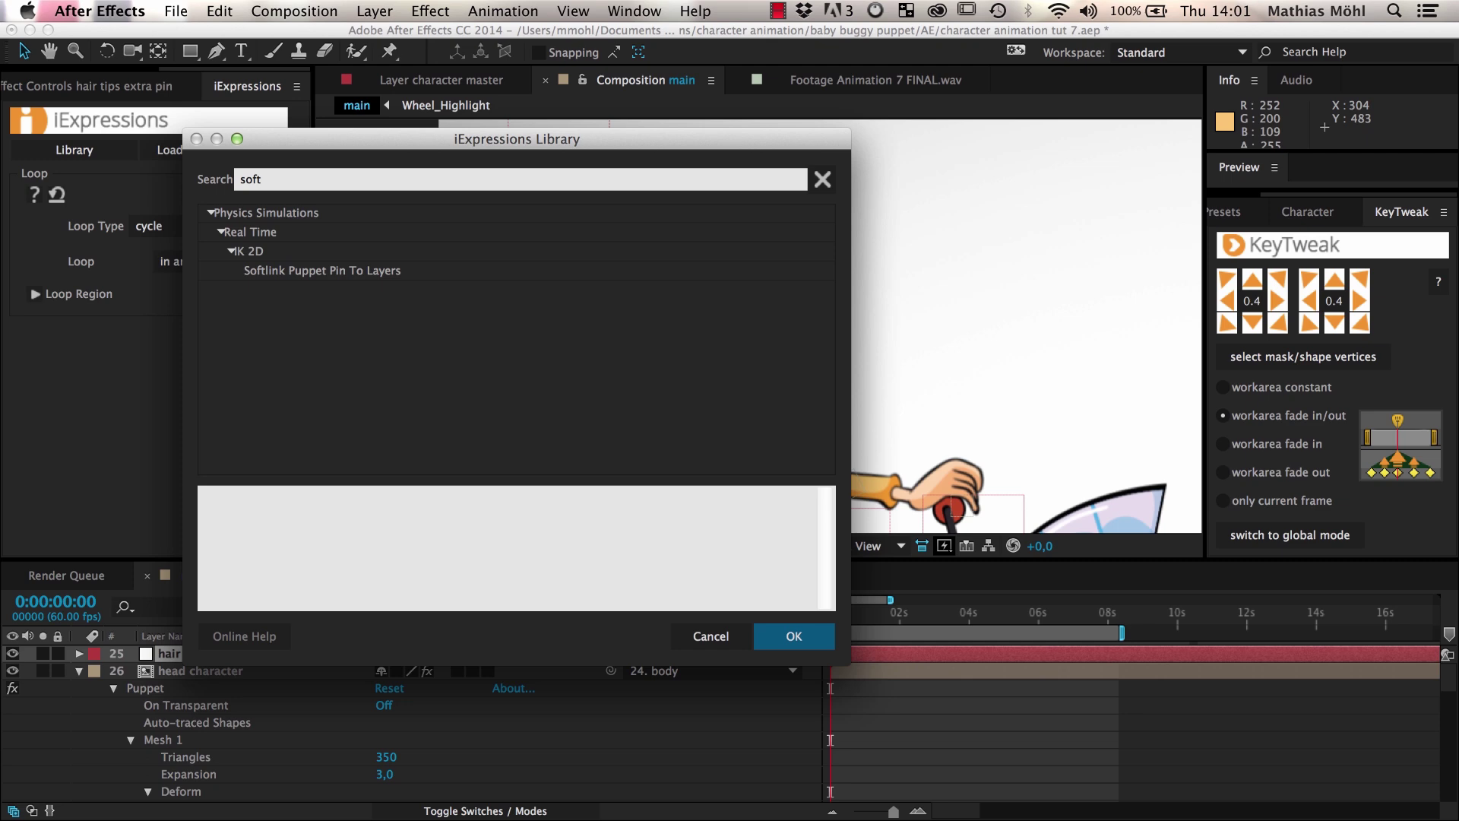
{"action": "left_click", "coordinate": [293, 274]}
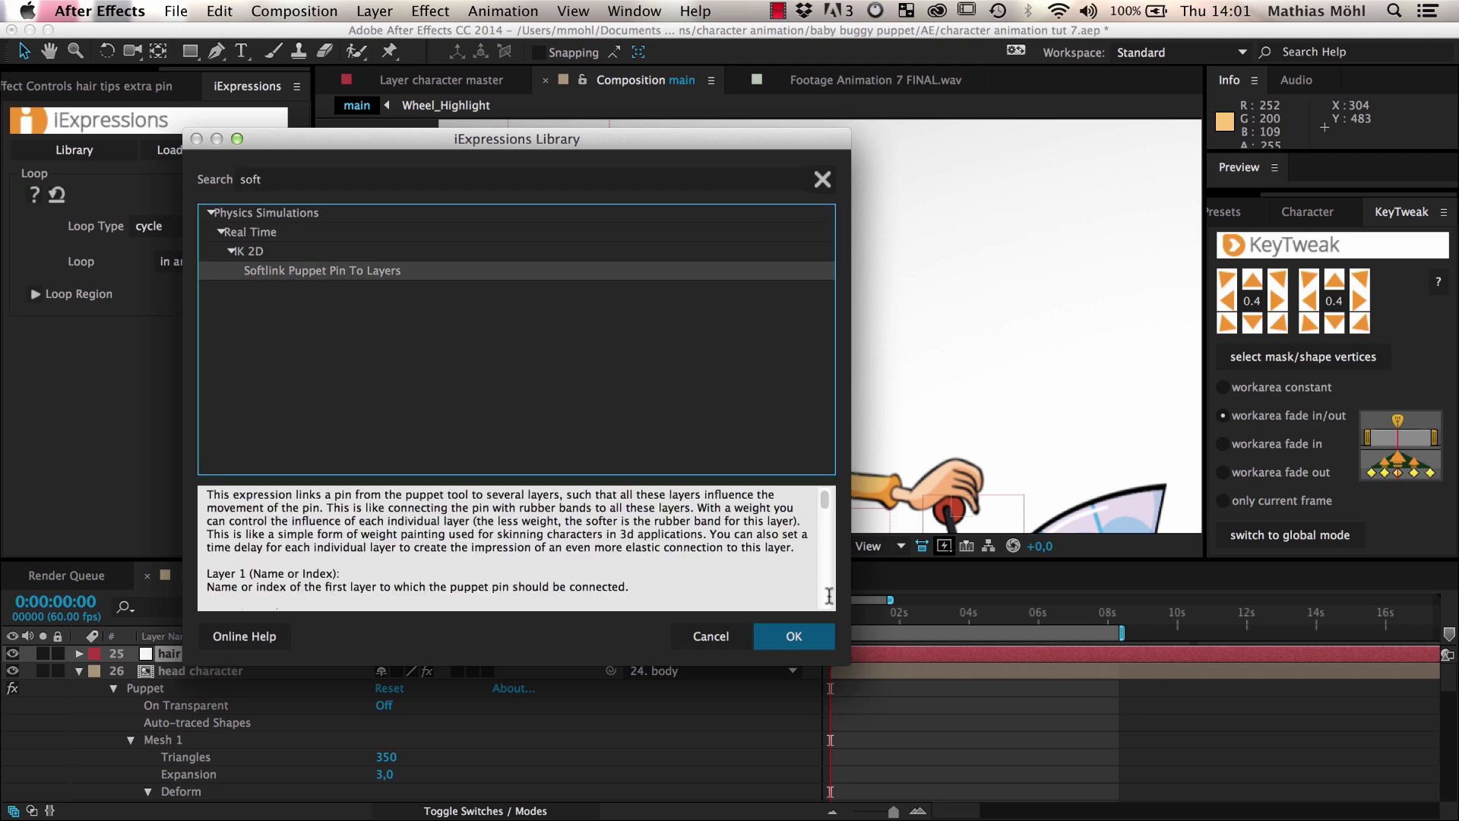
{"action": "left_click", "coordinate": [793, 636]}
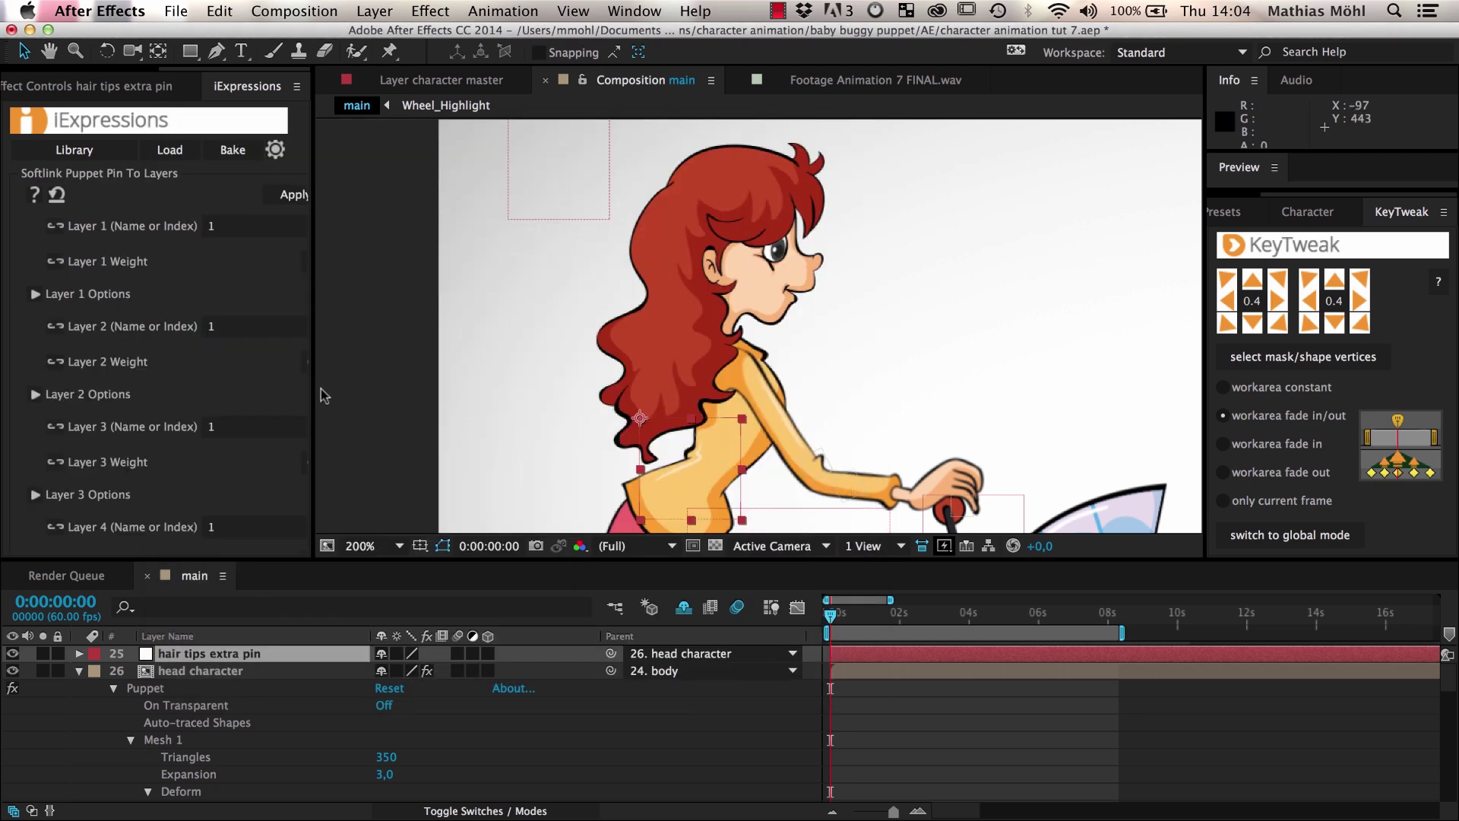
{"action": "left_click_drag", "start_coordinate": [313, 394], "coordinate": [402, 403]}
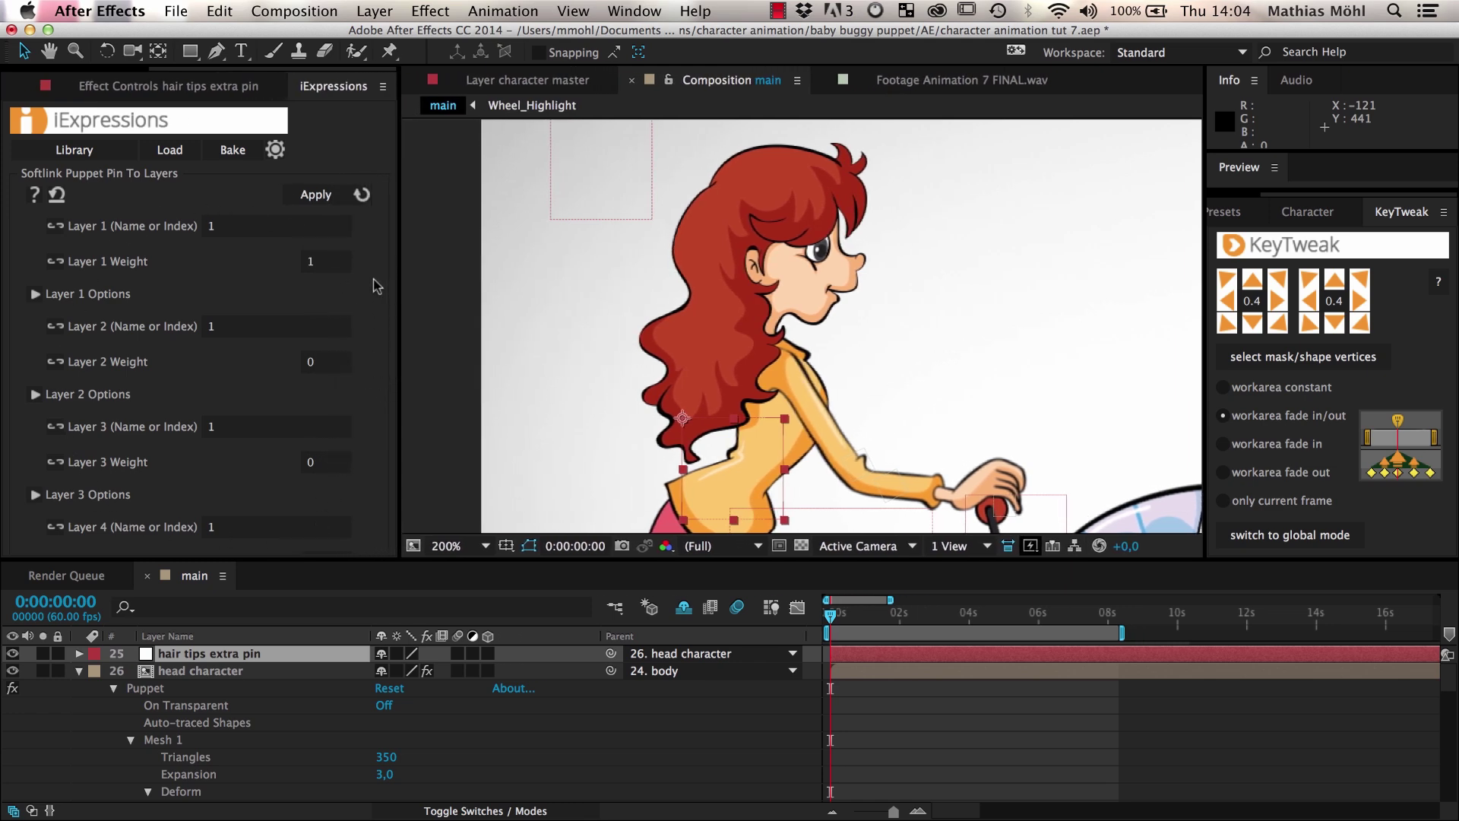
- Set Layer 1 to hair tips extra pin with a 4-frame time delay
{"action": "left_click", "coordinate": [35, 294]}
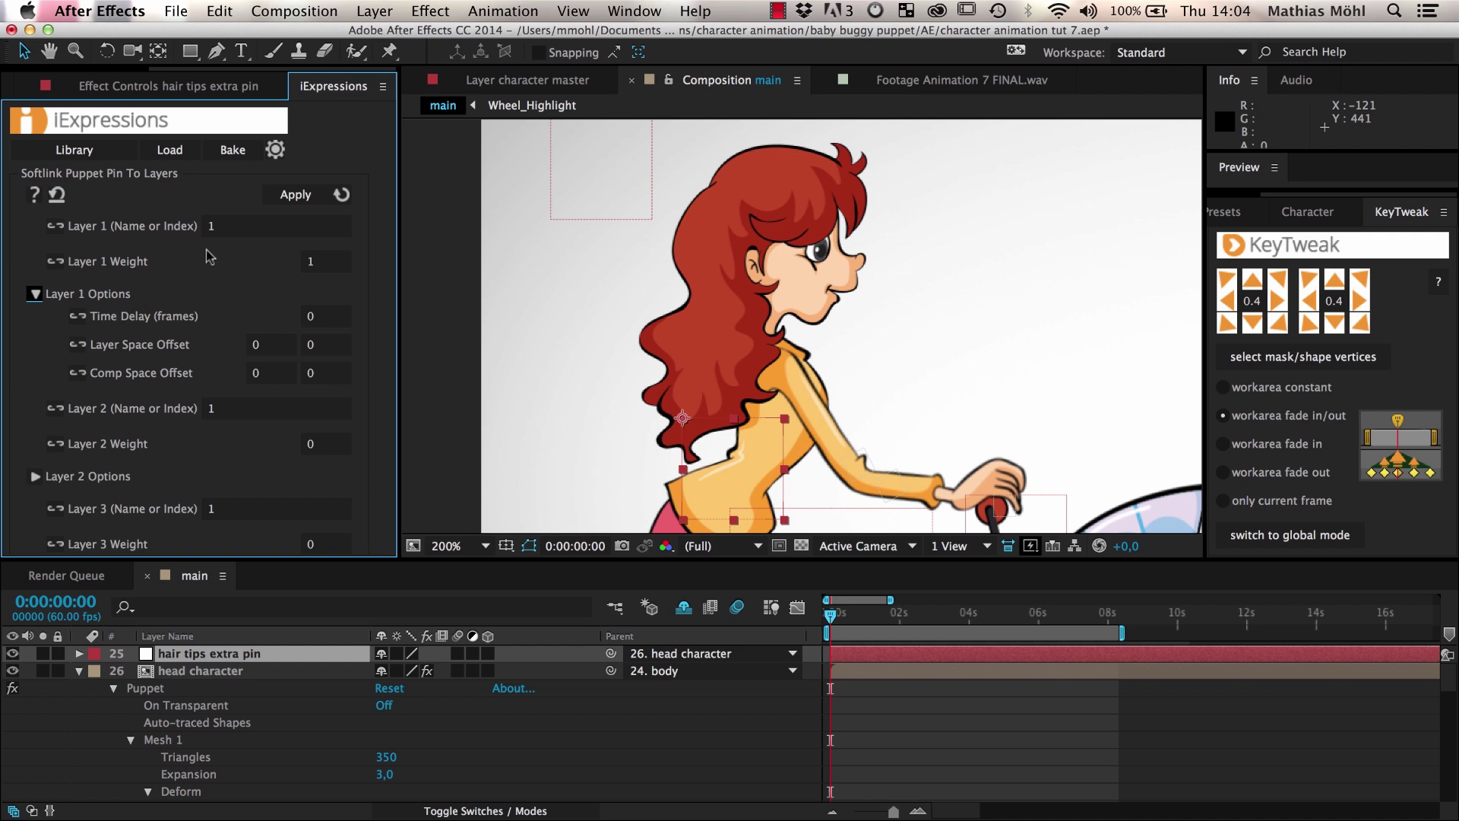
{"action": "left_click", "coordinate": [212, 226]}
{"action": "type", "text": "hair tips extra pin"}
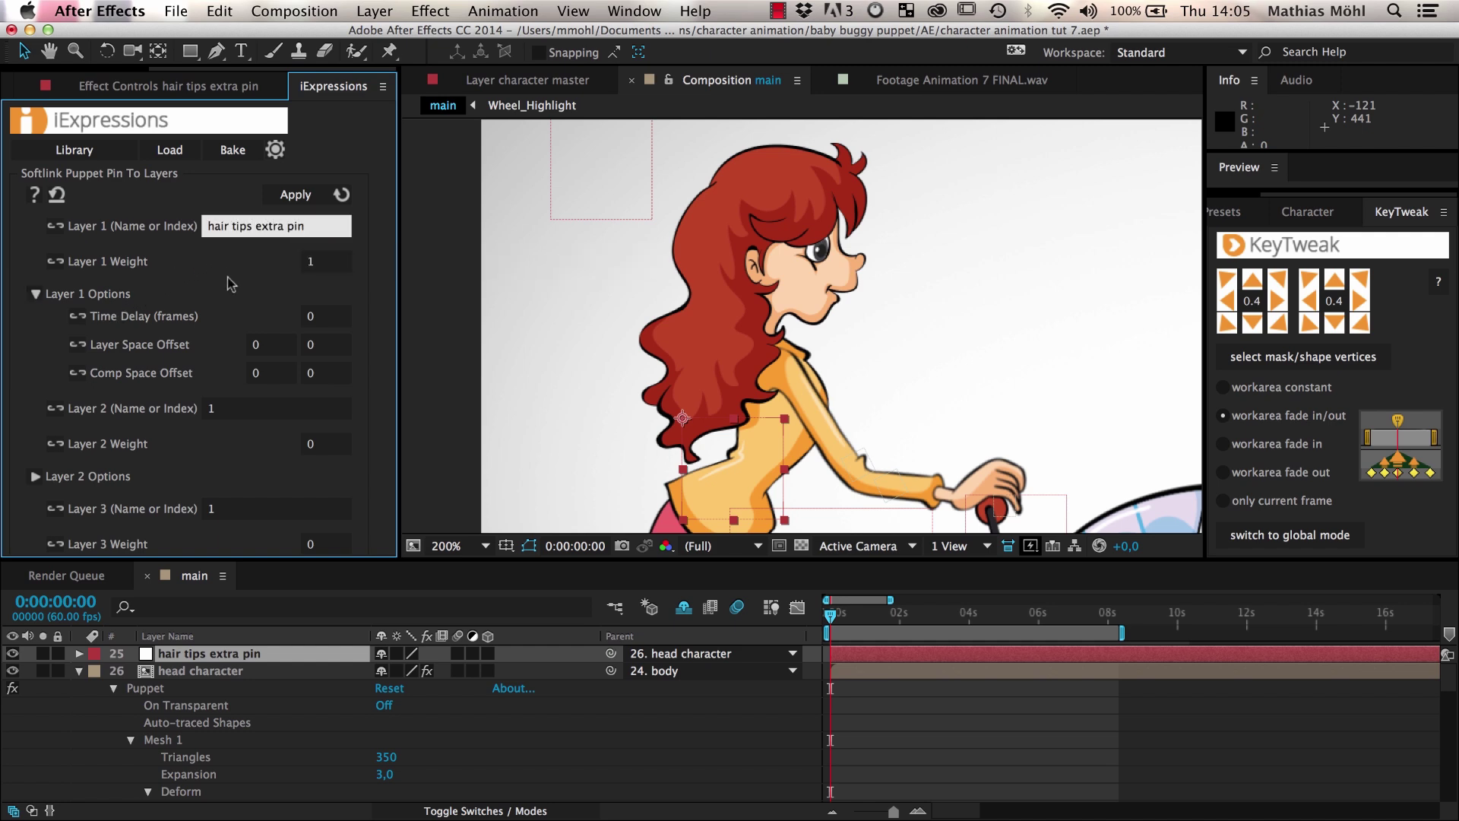
{"action": "left_click", "coordinate": [319, 325]}
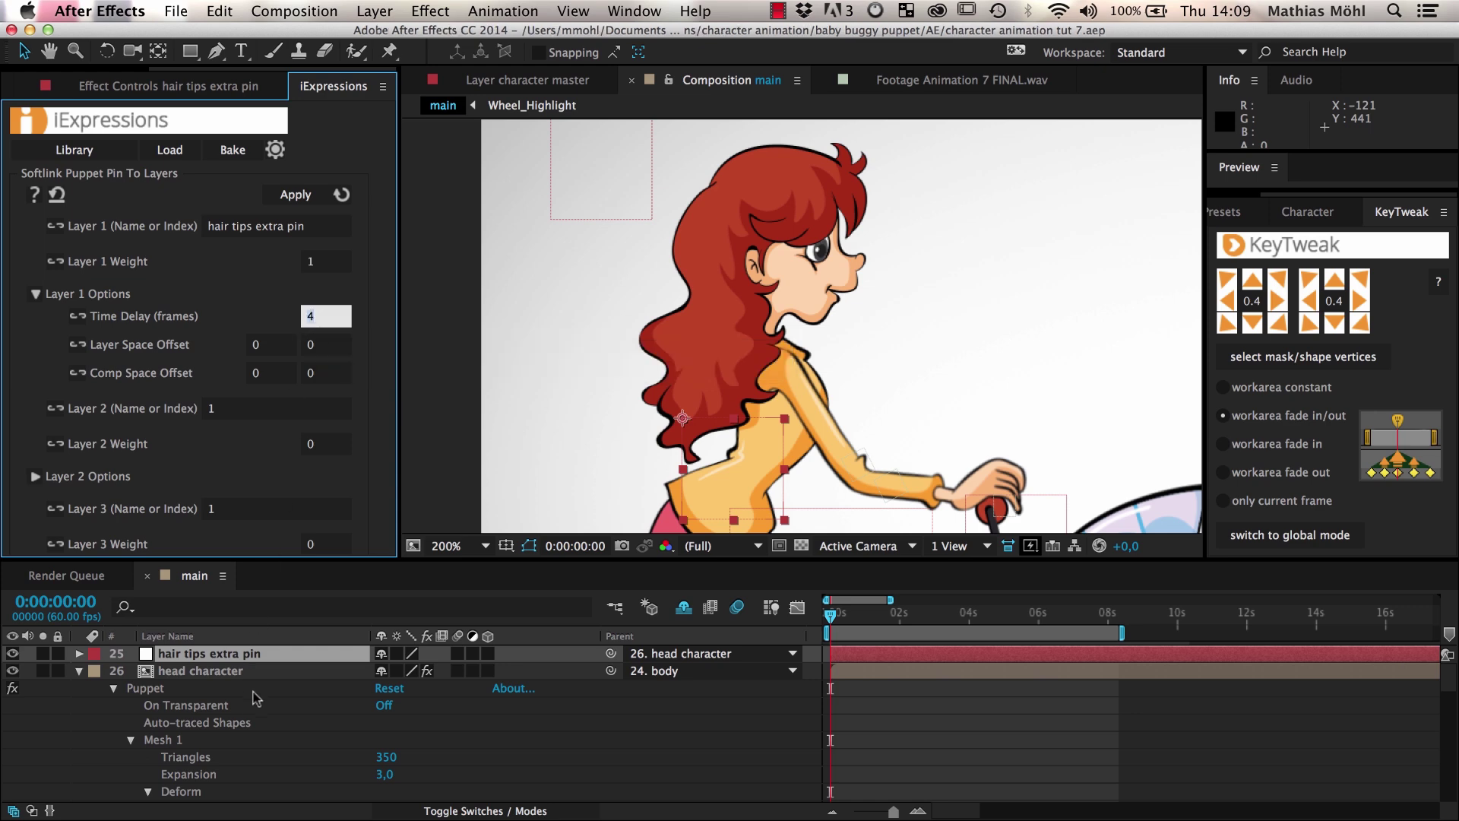
- Apply the softlink expression to the hair tips pin's Position
{"action": "scroll", "coordinate": [164, 725], "scroll_direction": "down", "scroll_amount": 3}
{"action": "left_click", "coordinate": [164, 723]}
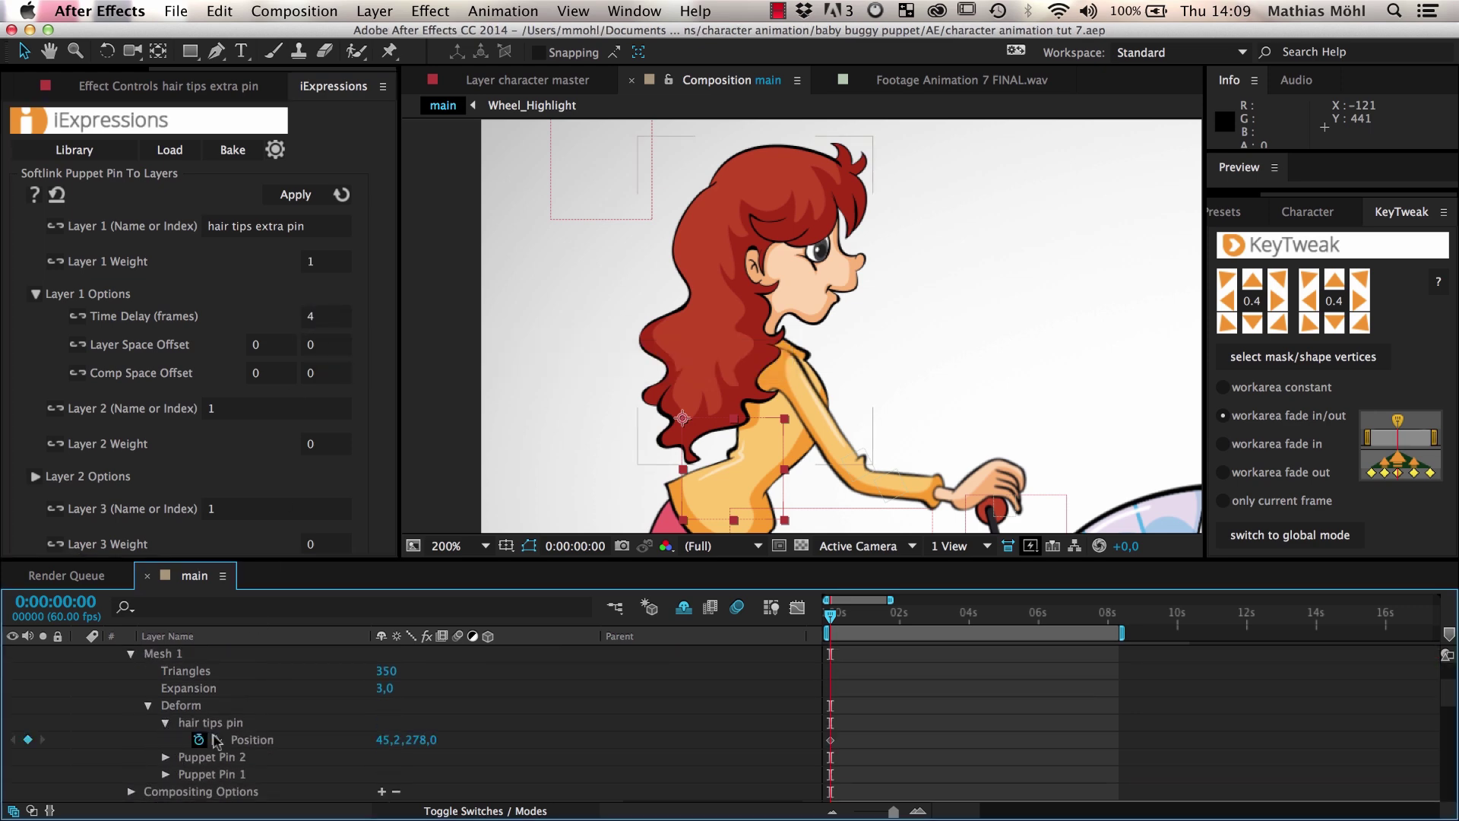
{"action": "left_click", "coordinate": [238, 744]}
{"action": "left_click", "coordinate": [296, 195]}
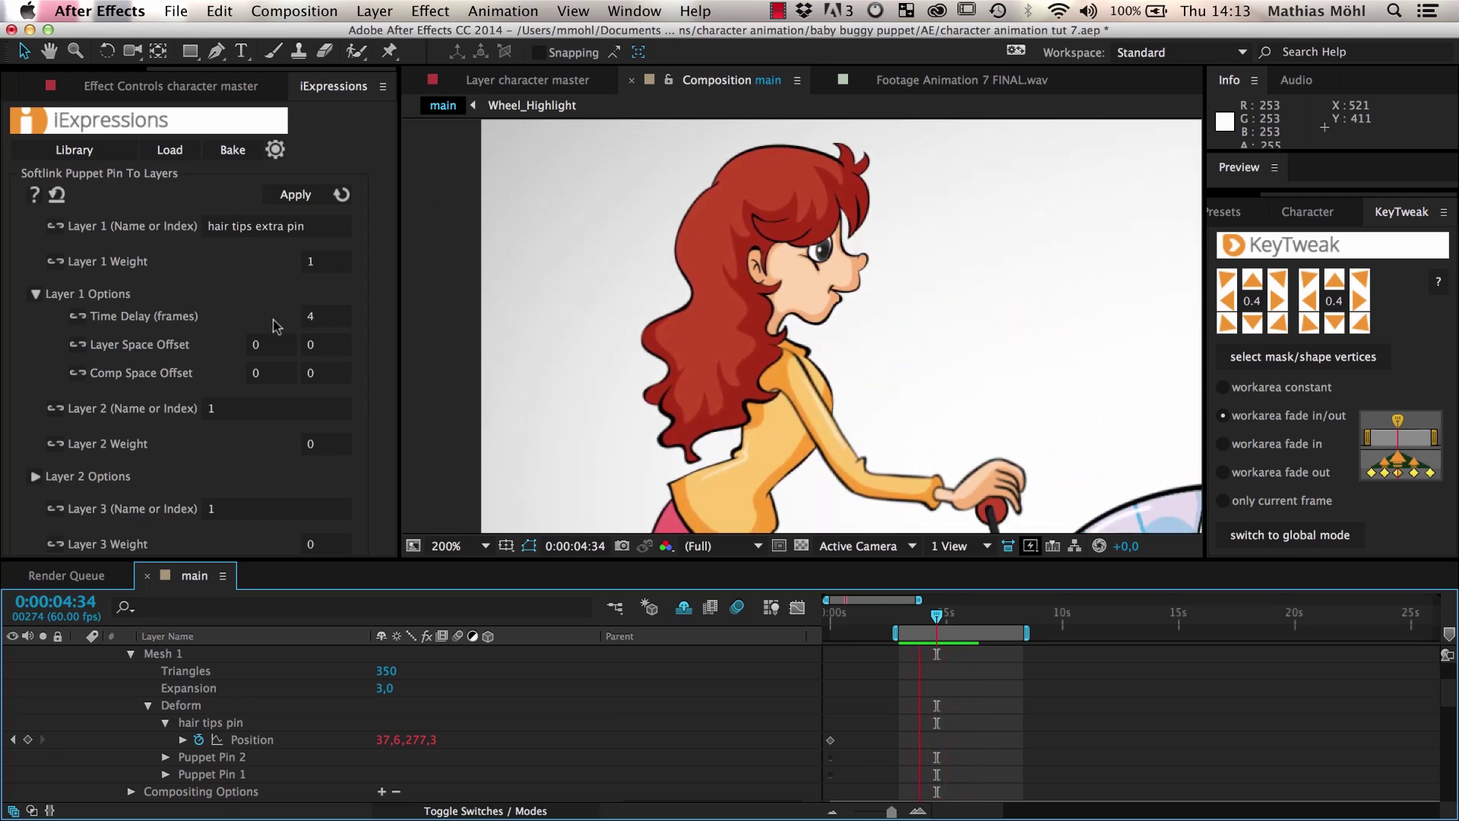
- Change Layer 1's time delay to 8 frames, reapply, and preview the hair motion
{"action": "left_click", "coordinate": [323, 321]}
{"action": "type", "text": "8"}
{"action": "key", "text": "Return"}
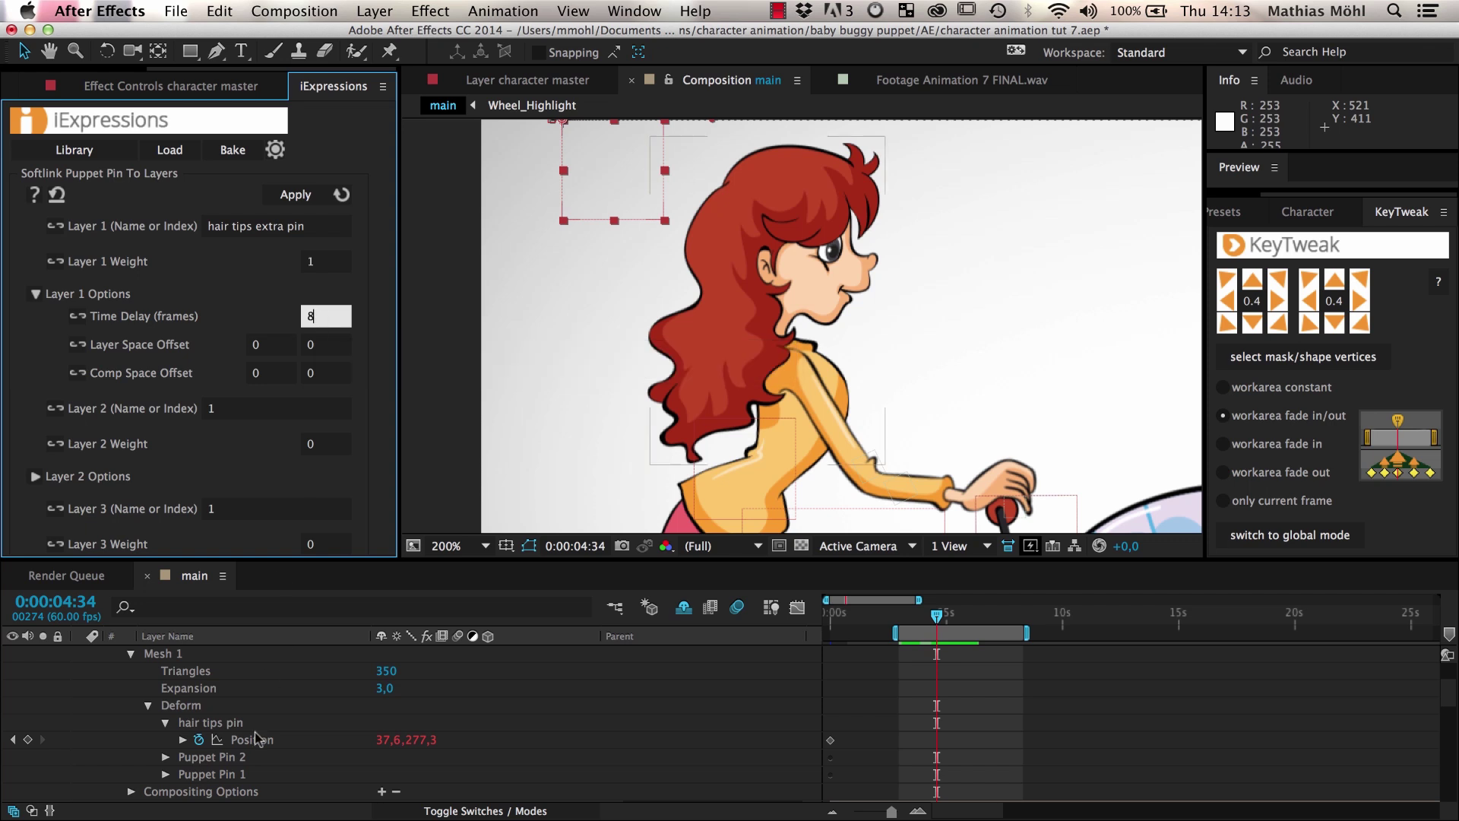
{"action": "left_click", "coordinate": [253, 741]}
{"action": "key", "text": "space"}
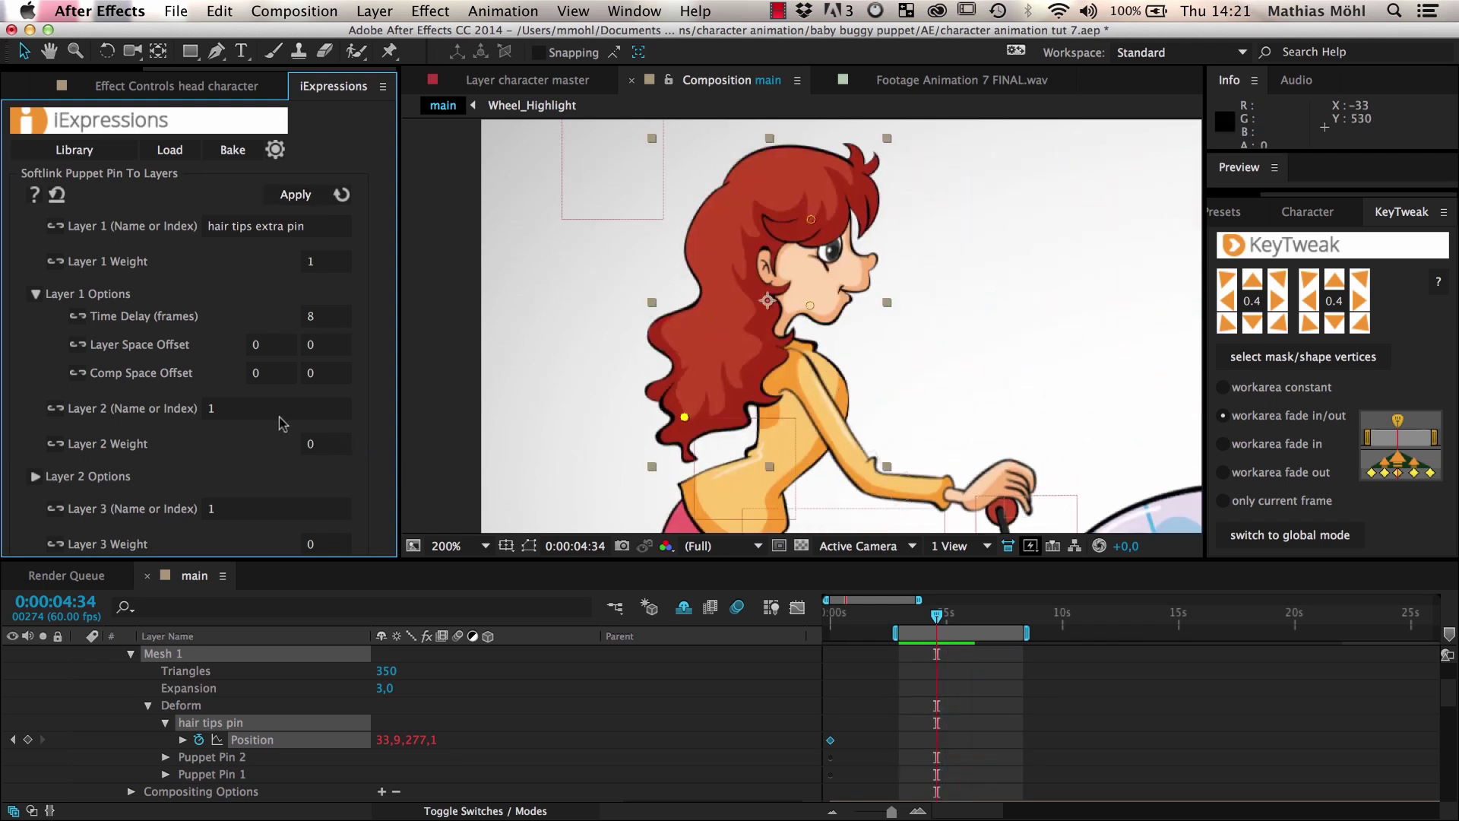
- In iExpressions, set softlink Layer 2 to 'hair tips extra pin' with Weight 1 and Time Delay 0 frames
{"action": "left_click", "coordinate": [254, 411]}
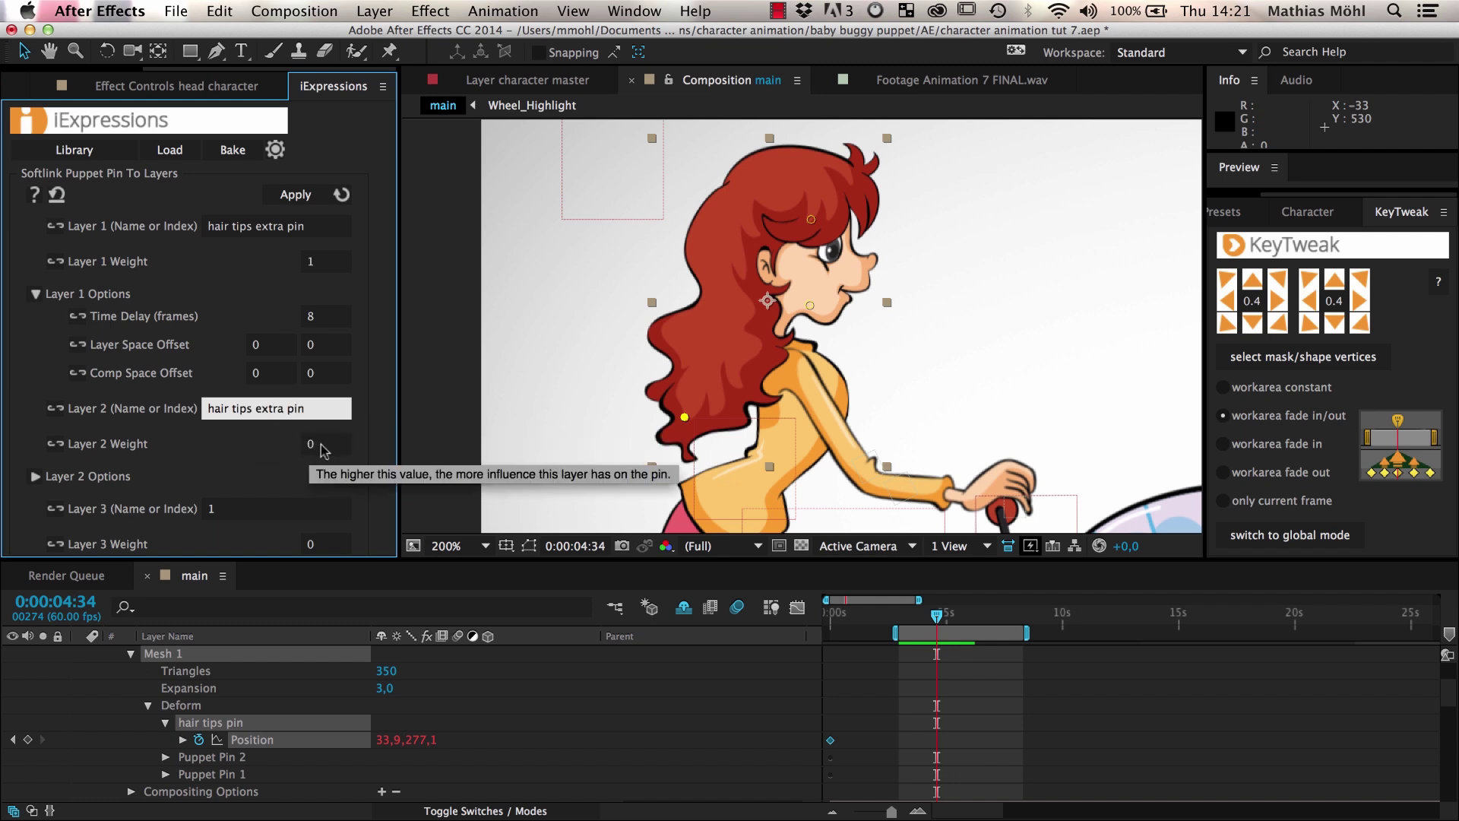
{"action": "left_click", "coordinate": [320, 445]}
{"action": "type", "text": "1"}
{"action": "key", "text": "Return"}
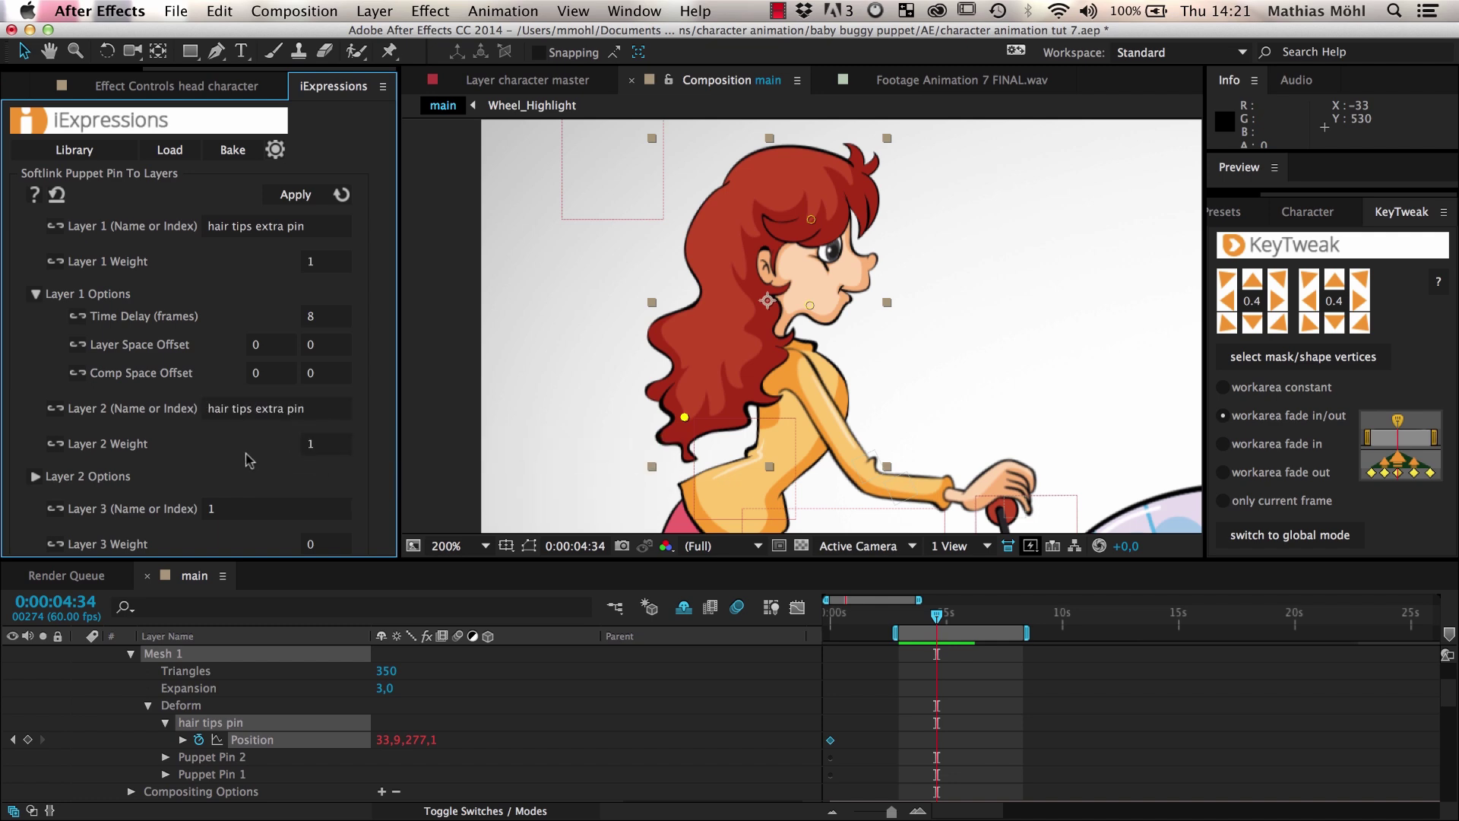
{"action": "left_click", "coordinate": [35, 477]}
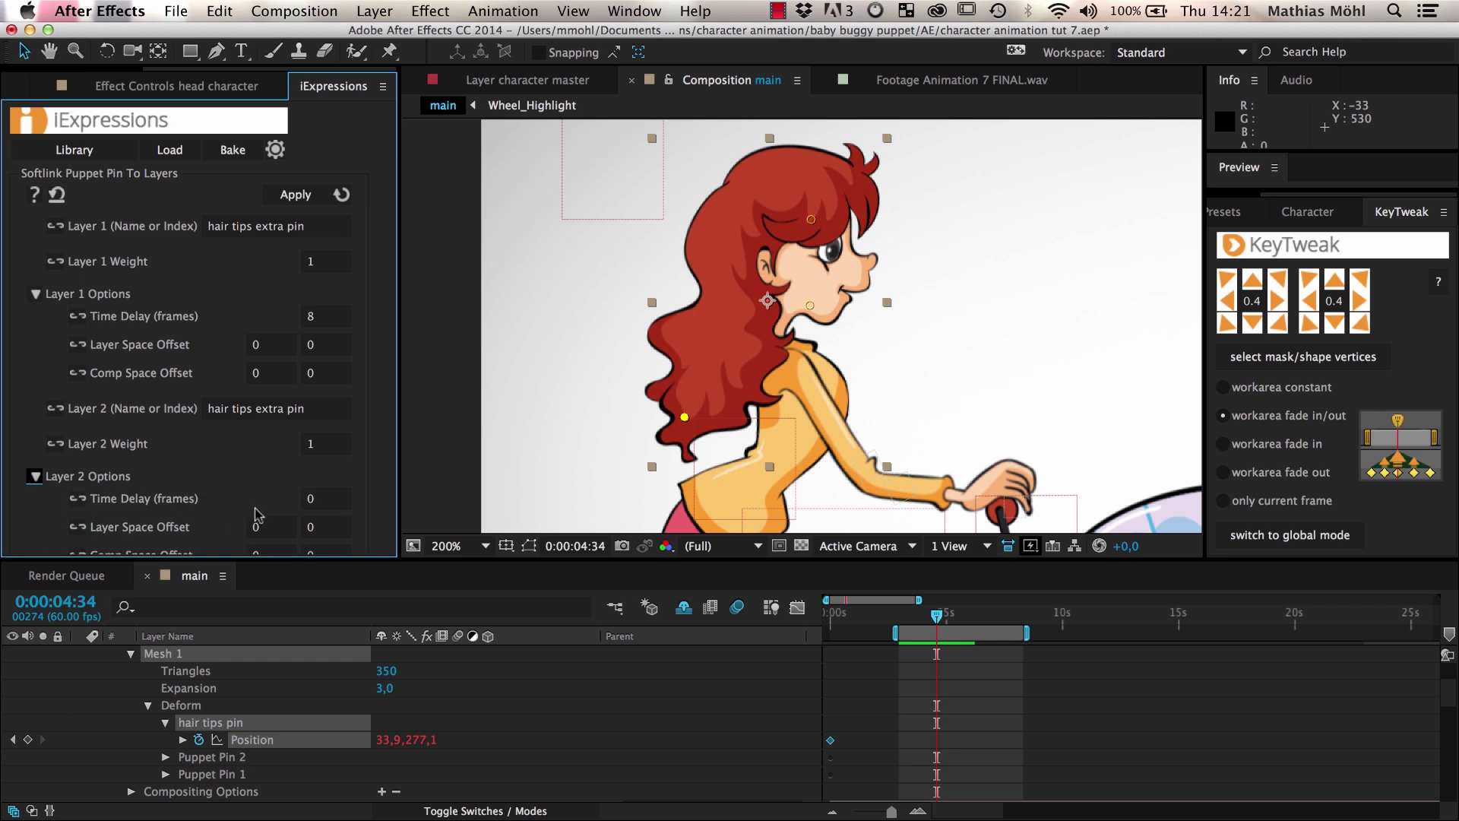
{"action": "left_click", "coordinate": [324, 503]}
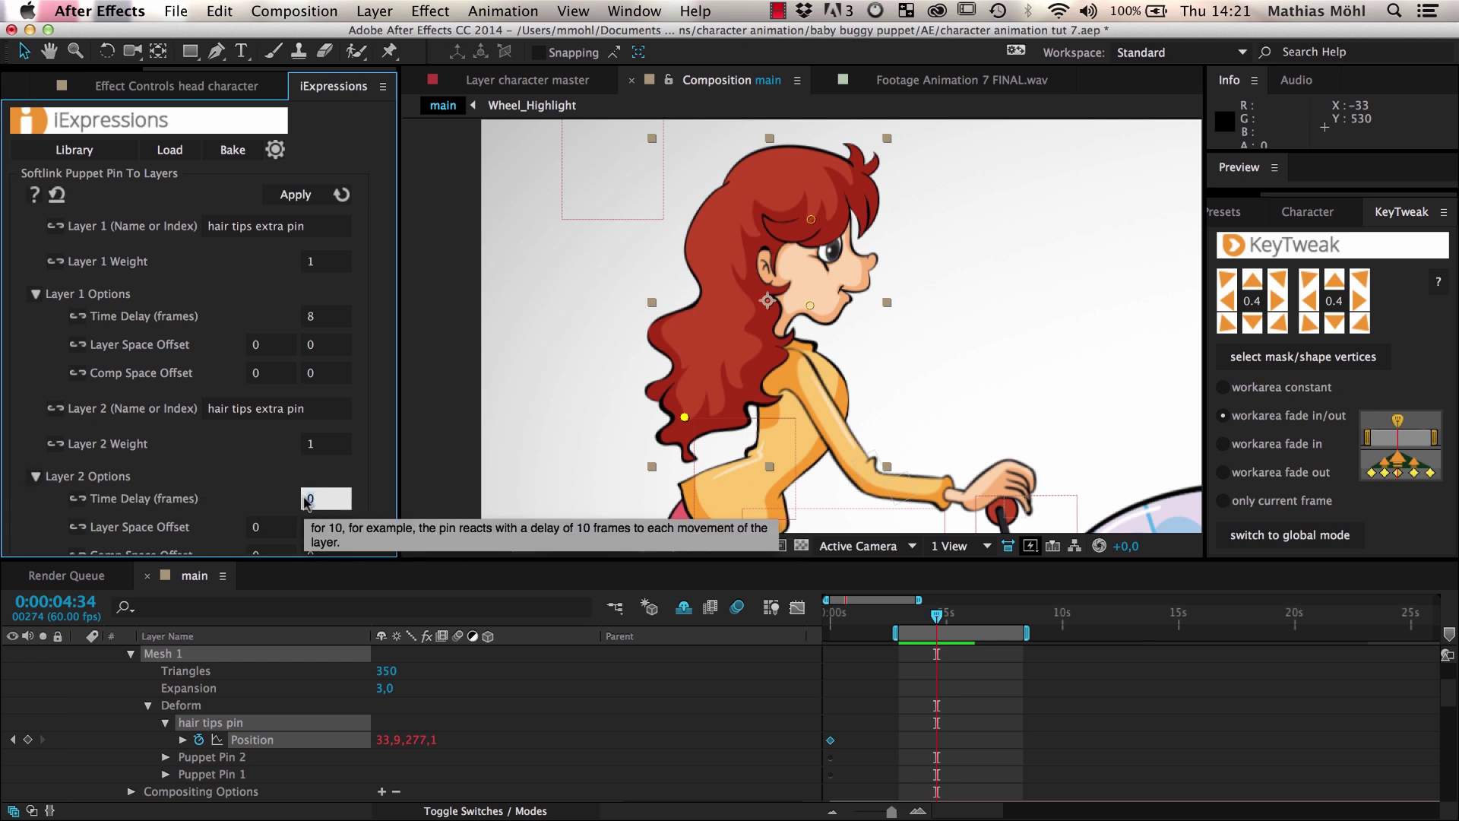
{"action": "key", "text": "Return"}
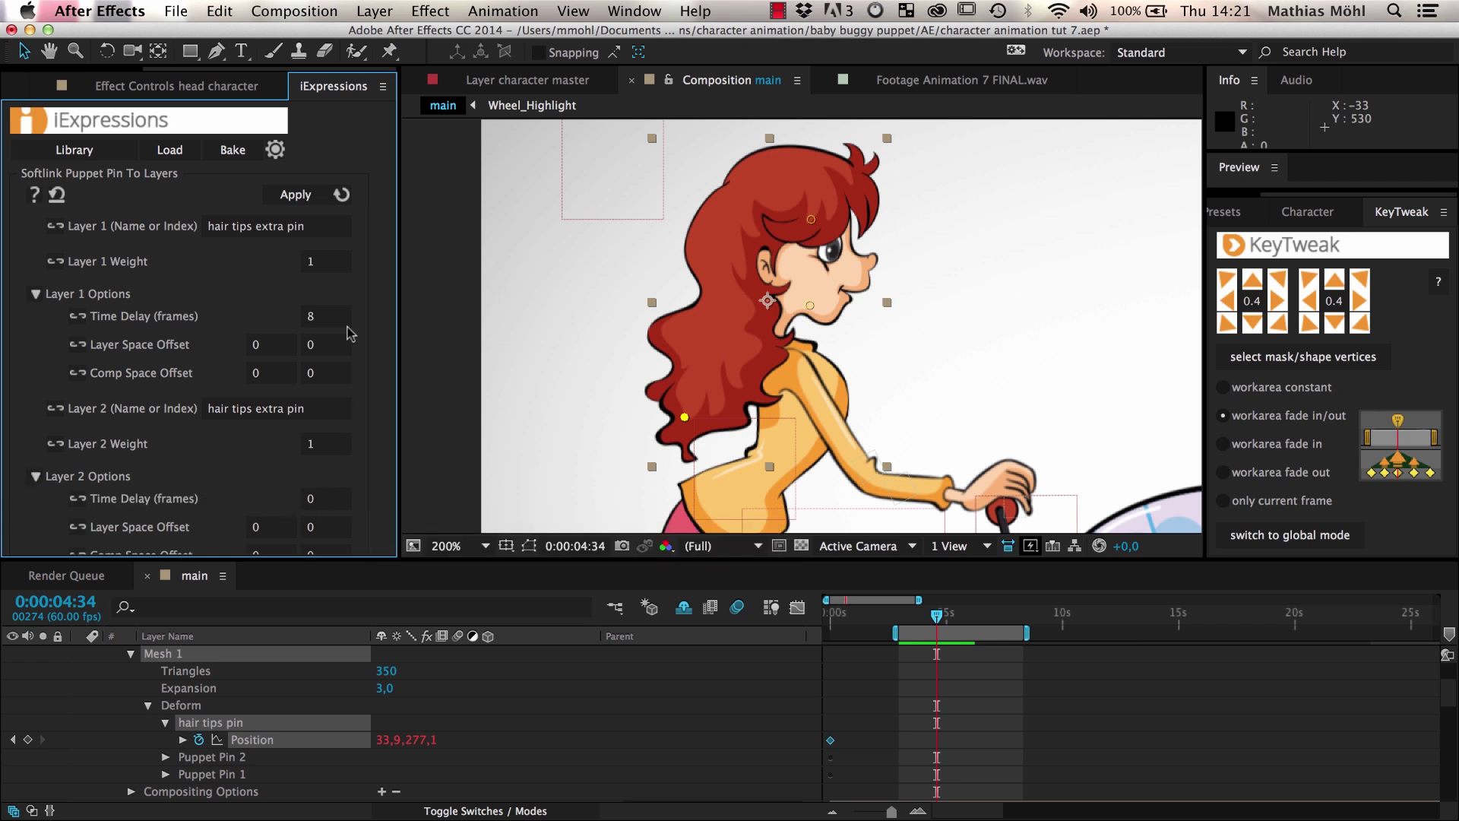